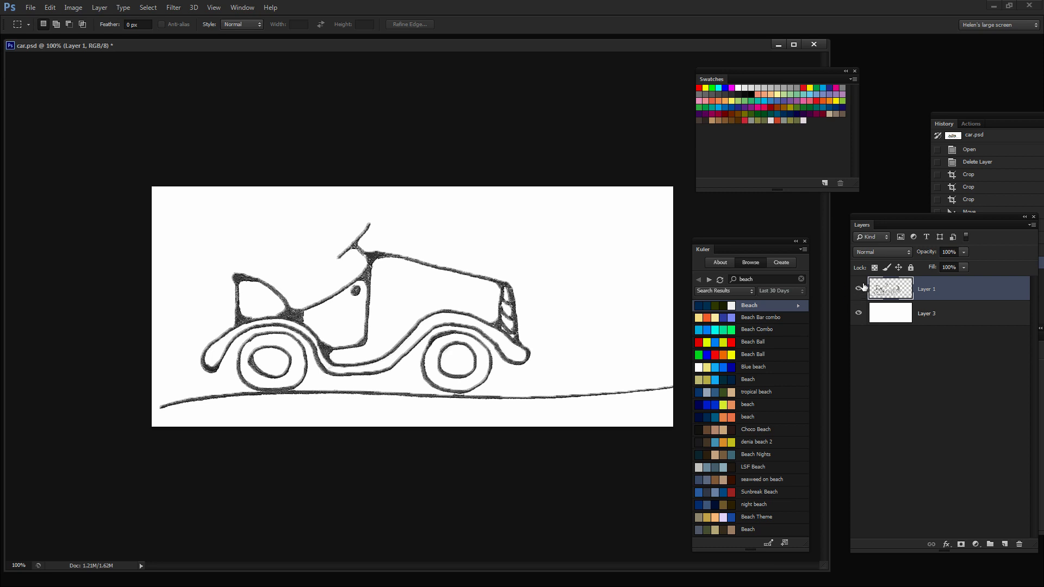
Add a new empty Layer 4 and move it below the Layer 1 car line art
{"action": "left_click", "coordinate": [858, 315]}
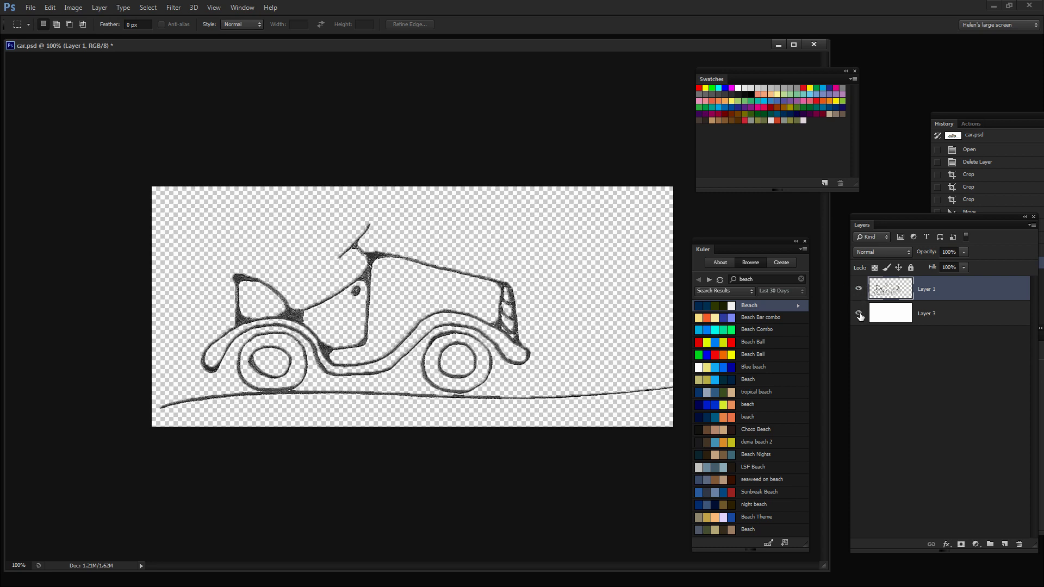
{"action": "left_click", "coordinate": [859, 314]}
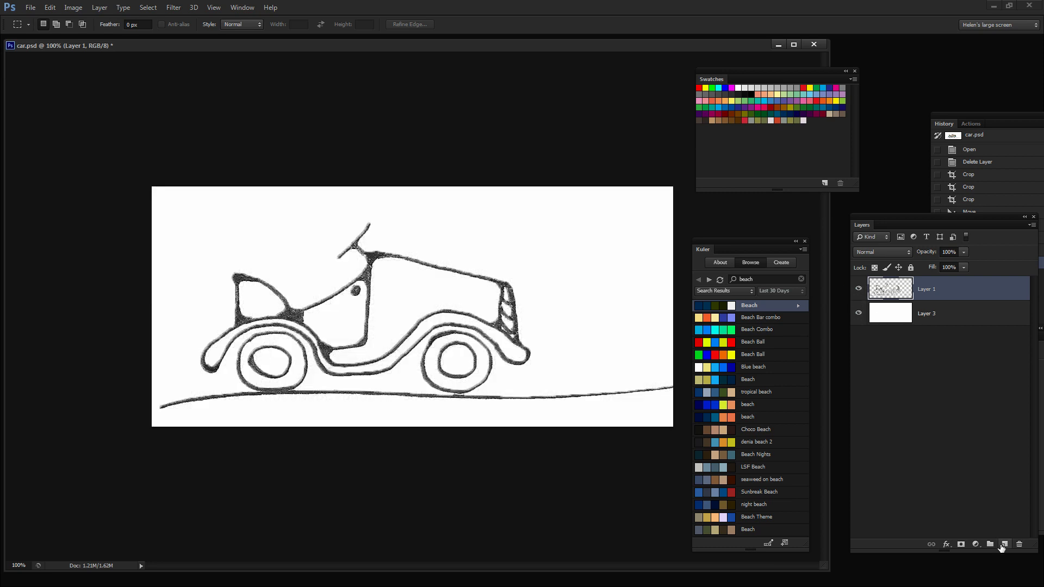
{"action": "left_click", "coordinate": [1003, 544]}
{"action": "left_click_drag", "start_coordinate": [939, 297], "coordinate": [903, 320]}
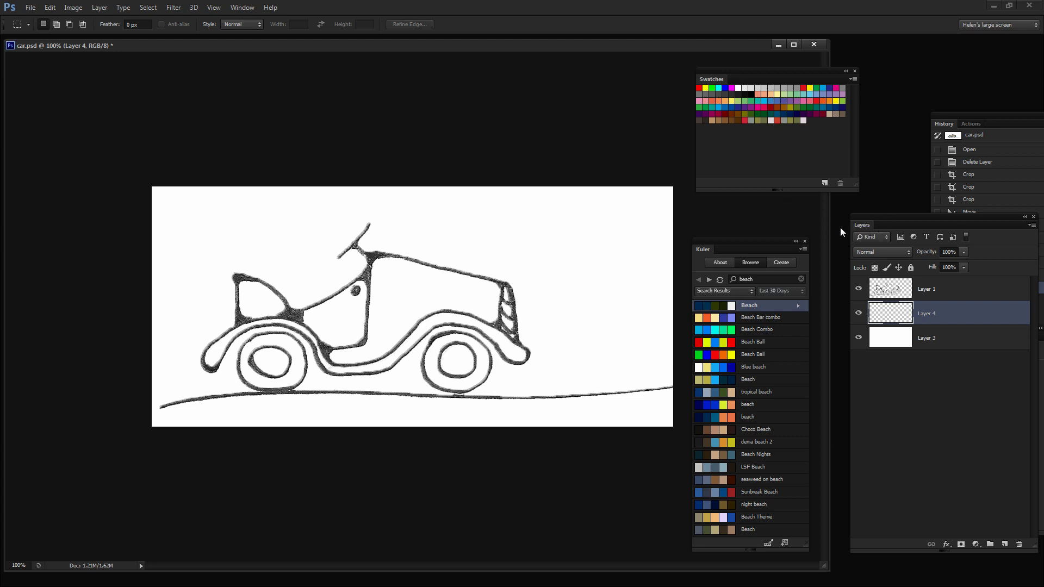
Show the Tools panel from the Window menu and dock it beside the Layers panel
{"action": "left_click_drag", "start_coordinate": [902, 224], "coordinate": [859, 236]}
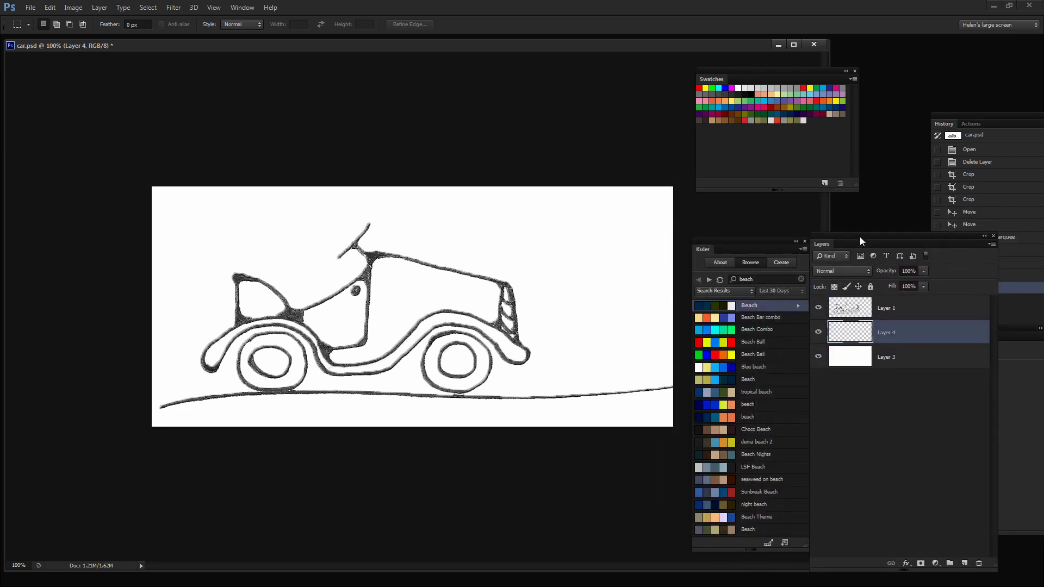
{"action": "left_click", "coordinate": [243, 8]}
{"action": "left_click", "coordinate": [271, 312]}
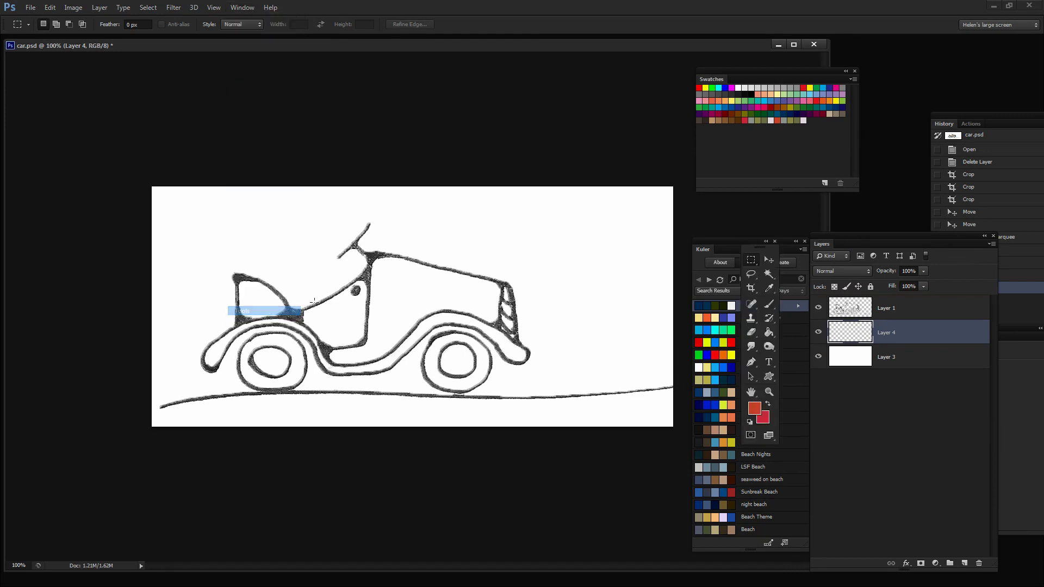
{"action": "left_click_drag", "start_coordinate": [749, 242], "coordinate": [988, 358]}
Select the Brush tool with a 32 px round tip
{"action": "left_click", "coordinate": [1008, 419]}
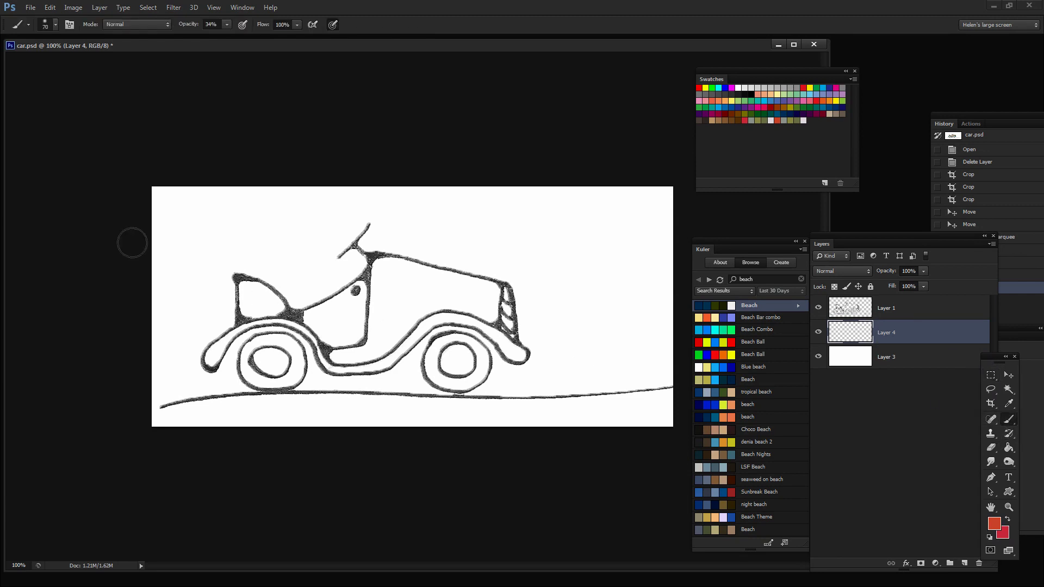
{"action": "left_click", "coordinate": [55, 25]}
{"action": "left_click", "coordinate": [66, 253]}
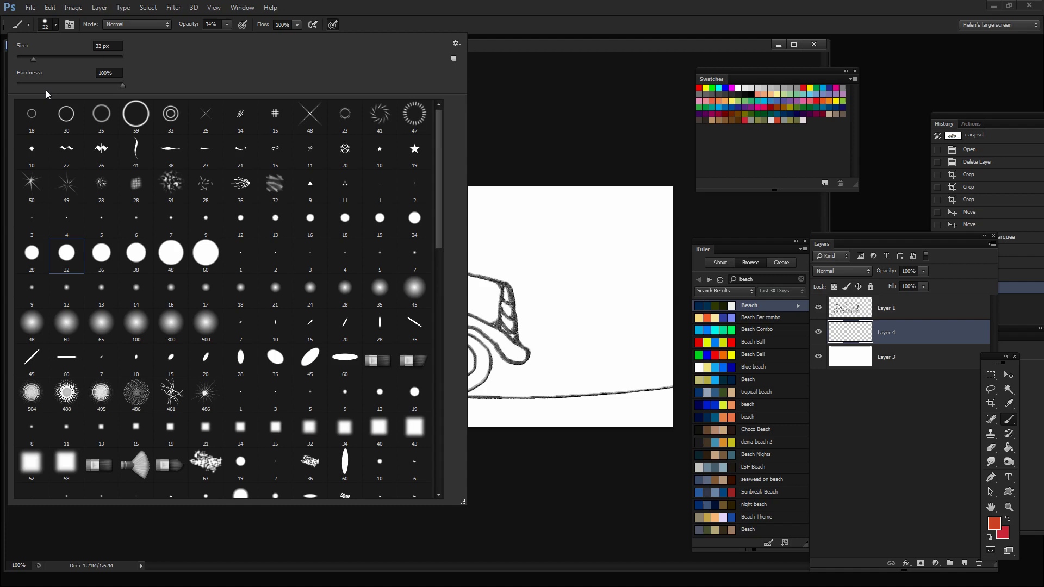
{"action": "left_click", "coordinate": [404, 25]}
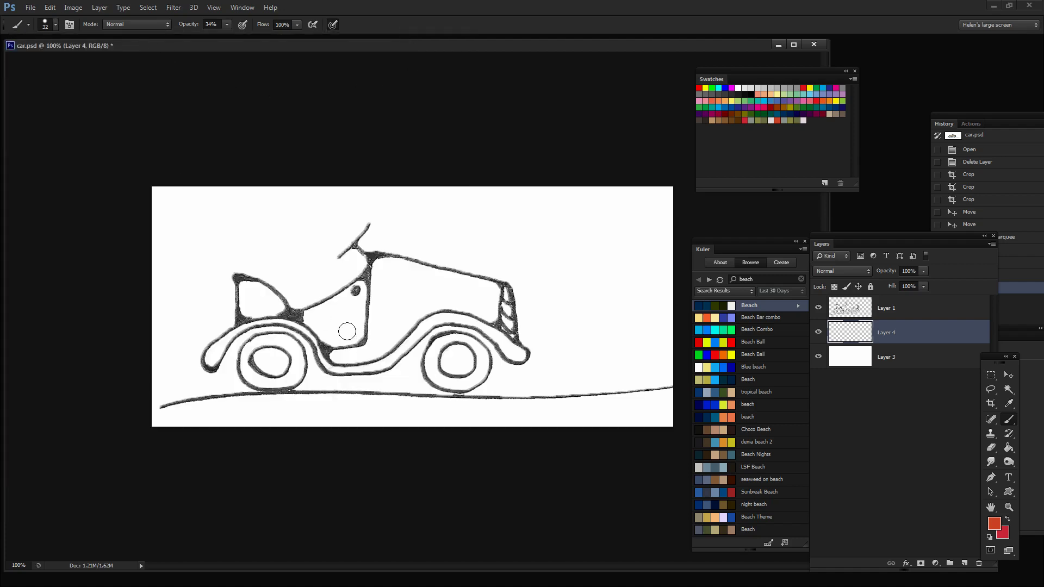
{"action": "left_click", "coordinate": [56, 26]}
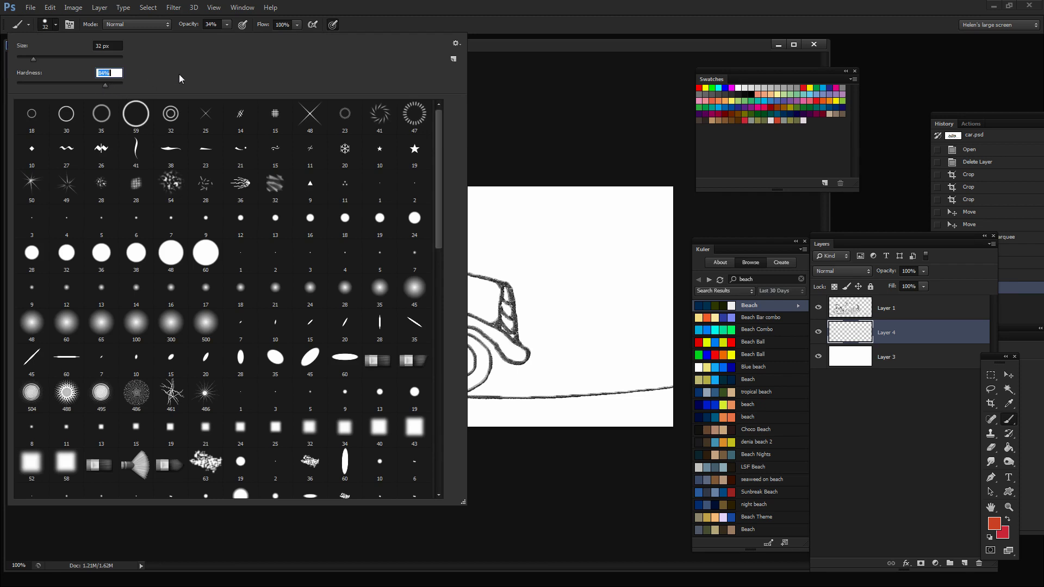
{"action": "left_click", "coordinate": [354, 22]}
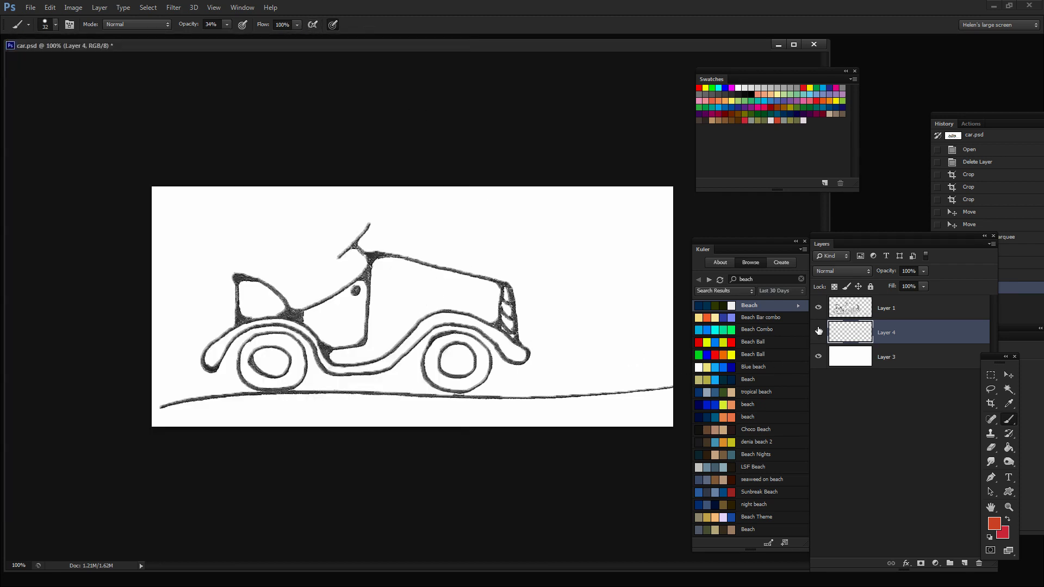
Raise brush opacity to 100% and paint the whole car body solid red on Layer 4
{"action": "mouse_move", "coordinate": [380, 280]}
{"action": "left_mouse_down"}
{"action": "mouse_move", "coordinate": [374, 263]}
{"action": "mouse_move", "coordinate": [380, 288]}
{"action": "left_mouse_up"}
{"action": "left_click", "coordinate": [223, 24]}
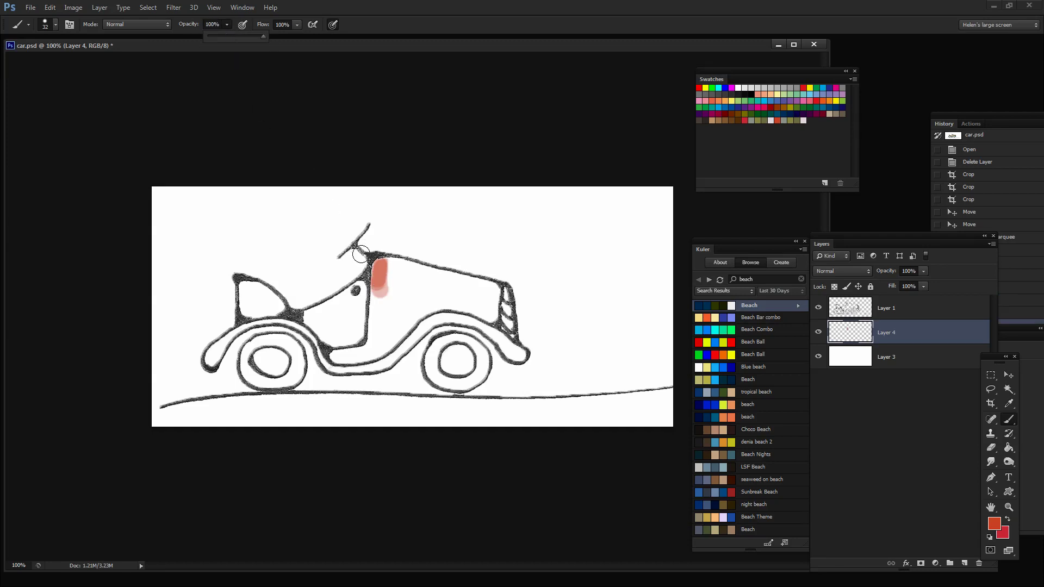
{"action": "mouse_move", "coordinate": [379, 262]}
{"action": "left_mouse_down"}
{"action": "mouse_move", "coordinate": [382, 302]}
{"action": "mouse_move", "coordinate": [379, 280]}
{"action": "mouse_move", "coordinate": [388, 284]}
{"action": "mouse_move", "coordinate": [380, 337]}
{"action": "left_mouse_up"}
{"action": "mouse_move", "coordinate": [369, 293]}
{"action": "left_mouse_down"}
{"action": "mouse_move", "coordinate": [370, 339]}
{"action": "mouse_move", "coordinate": [337, 355]}
{"action": "mouse_move", "coordinate": [393, 344]}
{"action": "mouse_move", "coordinate": [434, 307]}
{"action": "mouse_move", "coordinate": [485, 314]}
{"action": "mouse_move", "coordinate": [493, 290]}
{"action": "mouse_move", "coordinate": [491, 313]}
{"action": "mouse_move", "coordinate": [485, 289]}
{"action": "mouse_move", "coordinate": [403, 263]}
{"action": "mouse_move", "coordinate": [383, 268]}
{"action": "mouse_move", "coordinate": [381, 282]}
{"action": "mouse_move", "coordinate": [469, 300]}
{"action": "mouse_move", "coordinate": [454, 290]}
{"action": "mouse_move", "coordinate": [470, 305]}
{"action": "mouse_move", "coordinate": [424, 292]}
{"action": "mouse_move", "coordinate": [391, 310]}
{"action": "mouse_move", "coordinate": [398, 296]}
{"action": "mouse_move", "coordinate": [381, 333]}
{"action": "mouse_move", "coordinate": [428, 306]}
{"action": "left_mouse_up"}
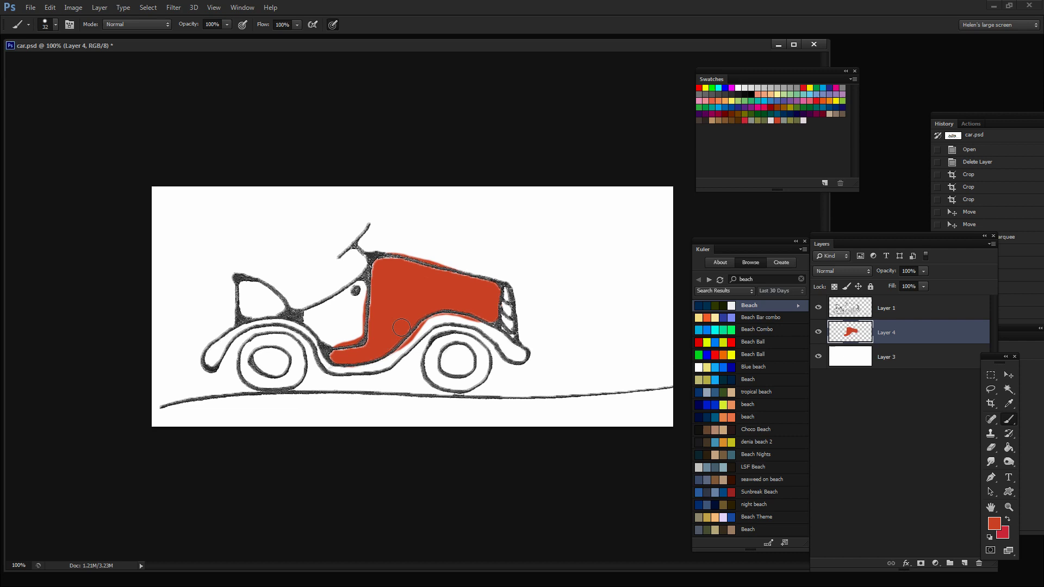
{"action": "left_click_drag", "start_coordinate": [338, 354], "coordinate": [348, 357]}
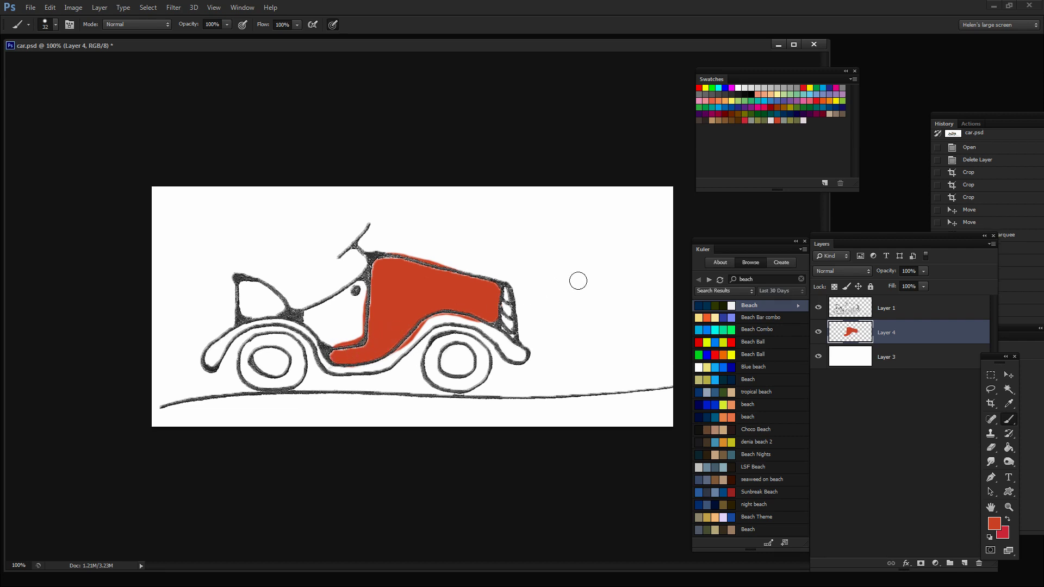
Erase the red overspill along the rear fender edge with a 30 px eraser
{"action": "left_click", "coordinate": [992, 456]}
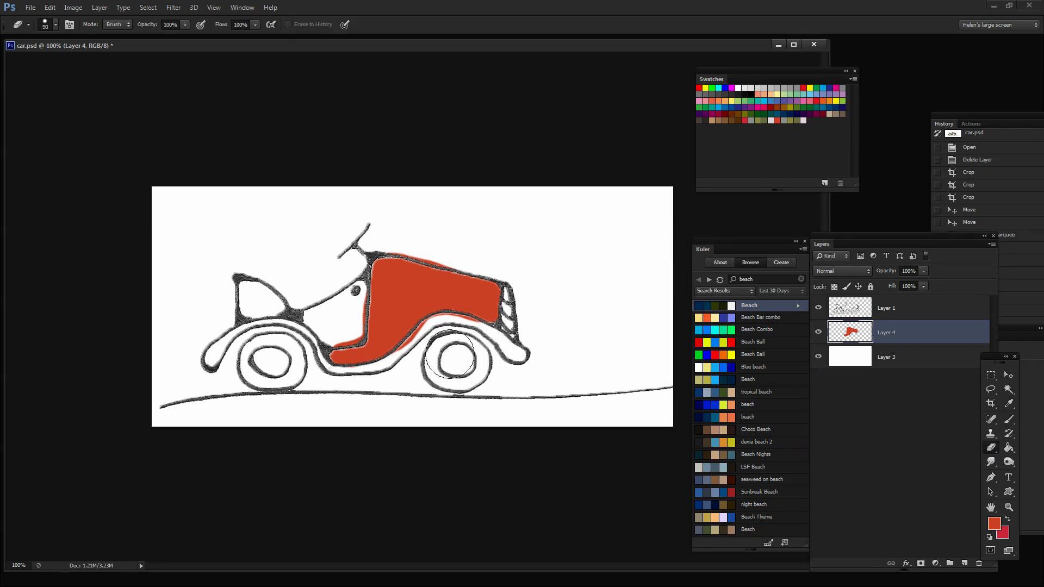
{"action": "key", "text": "bracketleft"}
{"action": "key", "text": "bracketleft"}
{"action": "key", "text": "bracketleft"}
{"action": "key", "text": "bracketleft"}
{"action": "key", "text": "bracketleft"}
{"action": "key", "text": "bracketleft"}
{"action": "left_click_drag", "start_coordinate": [431, 327], "coordinate": [392, 362]}
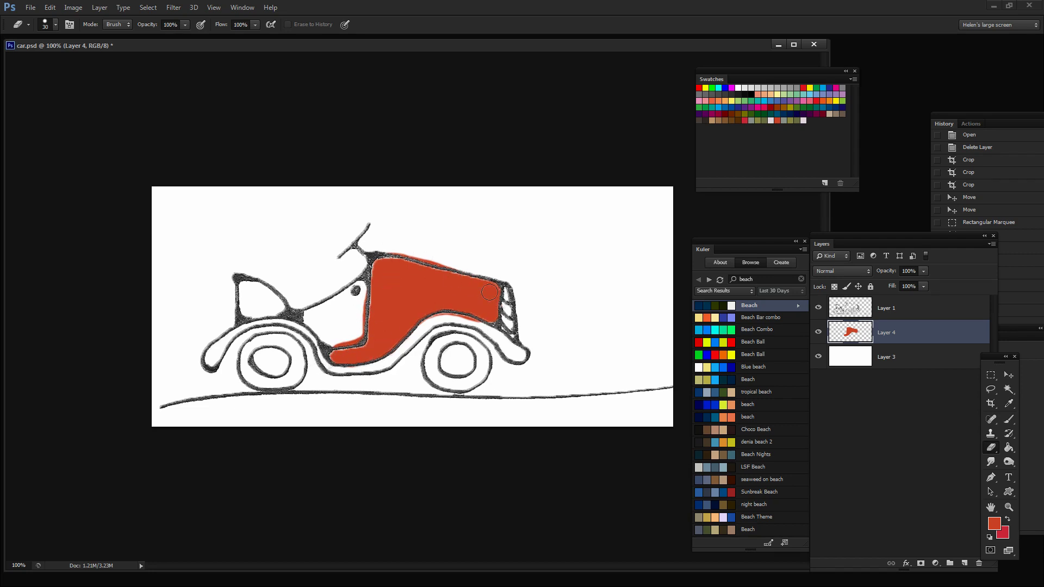
Change Layer 1's blend mode from Normal to Darken
{"action": "left_click", "coordinate": [855, 307]}
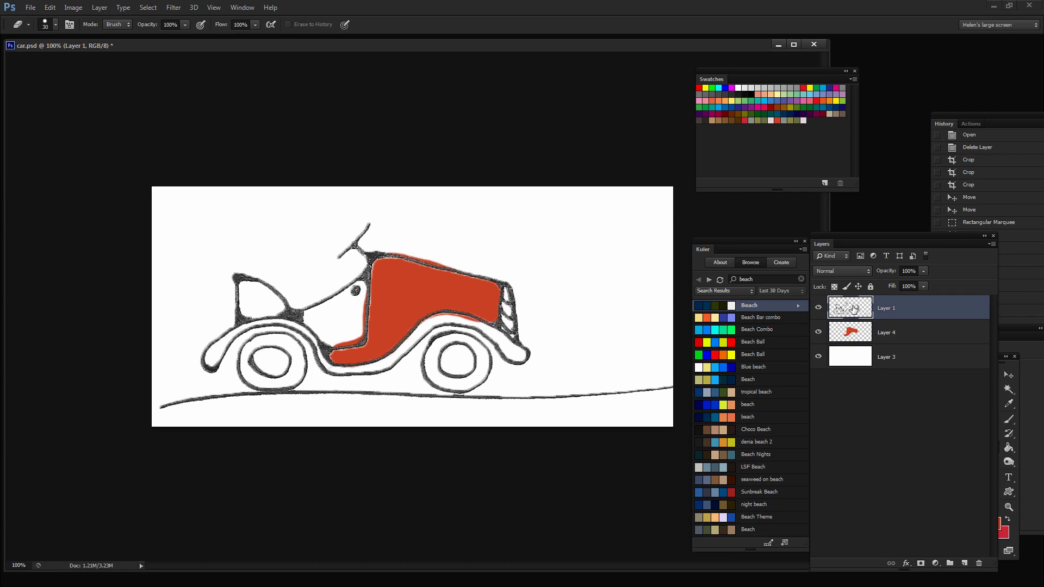
{"action": "left_click", "coordinate": [836, 272]}
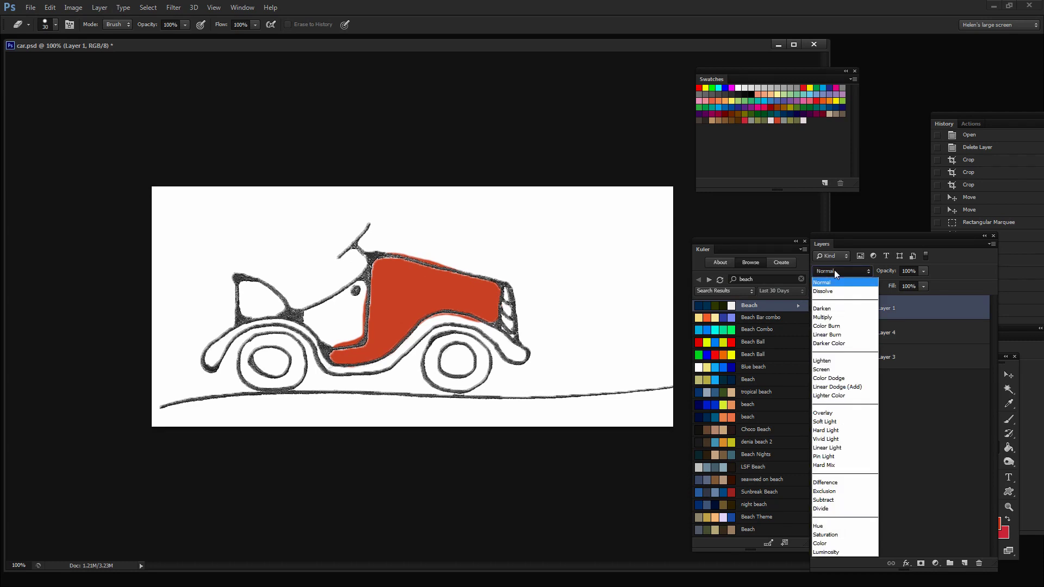
{"action": "left_click", "coordinate": [837, 309]}
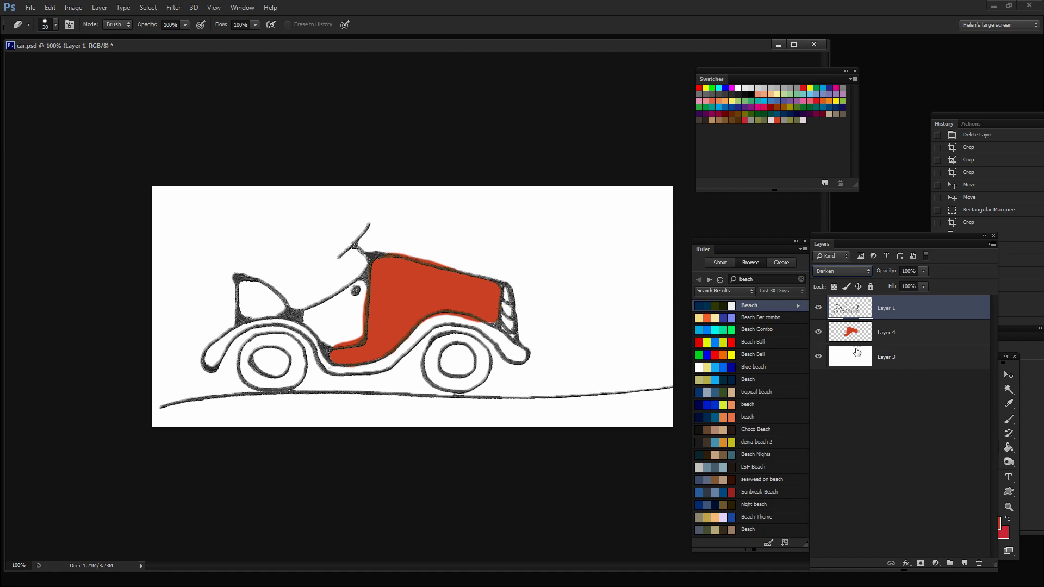
Add Layer 5 below the line art and brush olive green over the fenders
{"action": "left_click", "coordinate": [966, 564]}
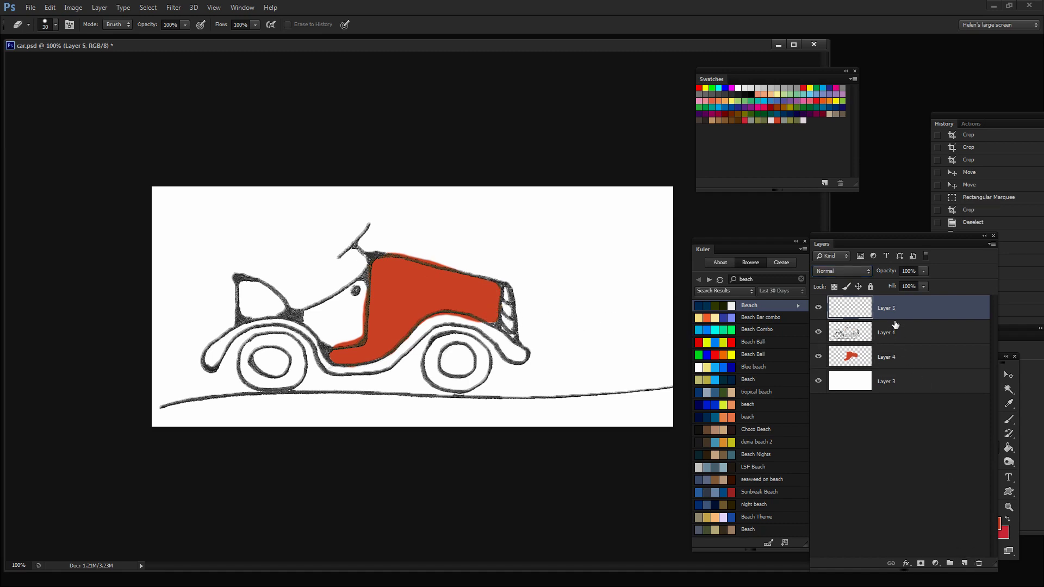
{"action": "left_click_drag", "start_coordinate": [895, 324], "coordinate": [896, 350]}
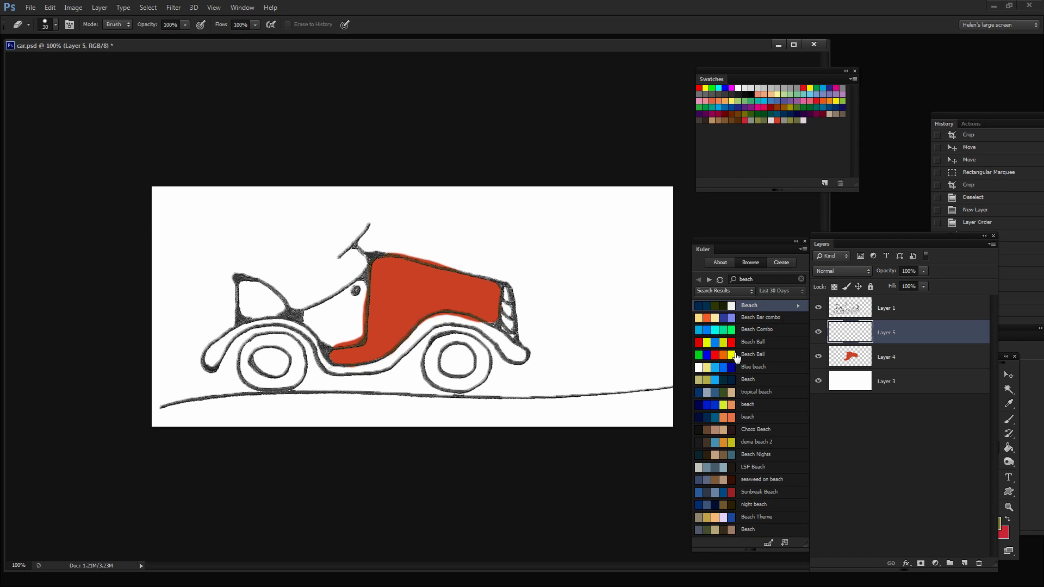
{"action": "key", "text": "alt+["}
{"action": "key", "text": "alt+["}
{"action": "key", "text": "b"}
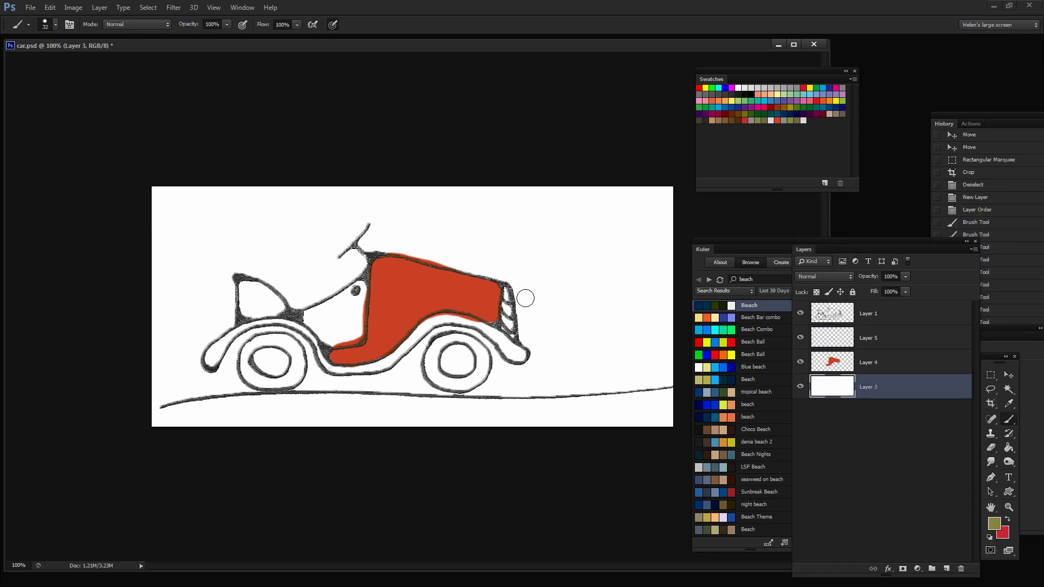
{"action": "left_click", "coordinate": [858, 344]}
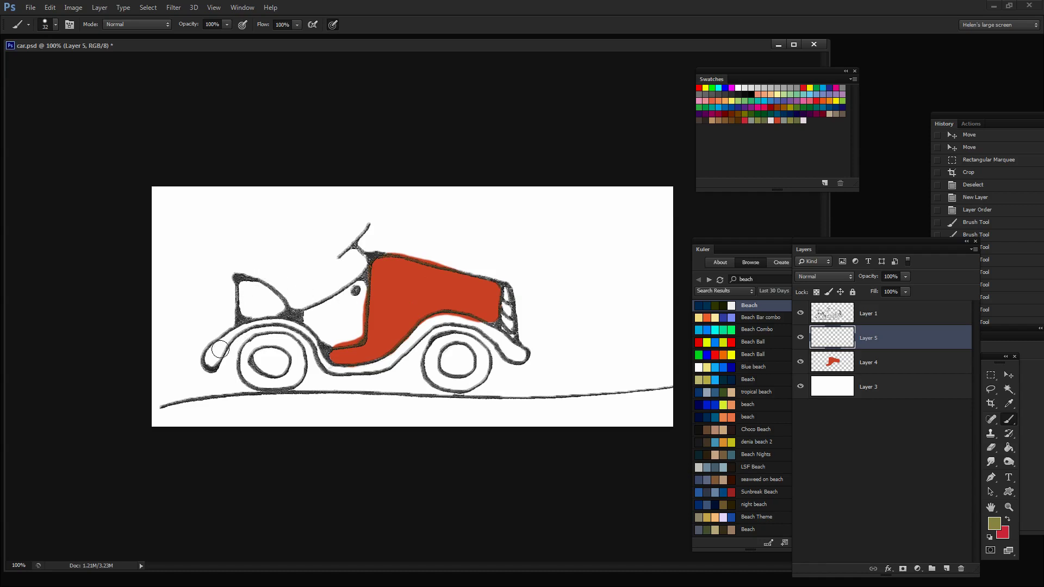
{"action": "mouse_move", "coordinate": [211, 360]}
{"action": "left_mouse_down"}
{"action": "mouse_move", "coordinate": [270, 323]}
{"action": "mouse_move", "coordinate": [308, 339]}
{"action": "mouse_move", "coordinate": [301, 329]}
{"action": "mouse_move", "coordinate": [339, 366]}
{"action": "mouse_move", "coordinate": [356, 365]}
{"action": "mouse_move", "coordinate": [392, 359]}
{"action": "mouse_move", "coordinate": [447, 323]}
{"action": "mouse_move", "coordinate": [429, 328]}
{"action": "mouse_move", "coordinate": [476, 329]}
{"action": "mouse_move", "coordinate": [523, 359]}
{"action": "mouse_move", "coordinate": [478, 338]}
{"action": "left_mouse_up"}
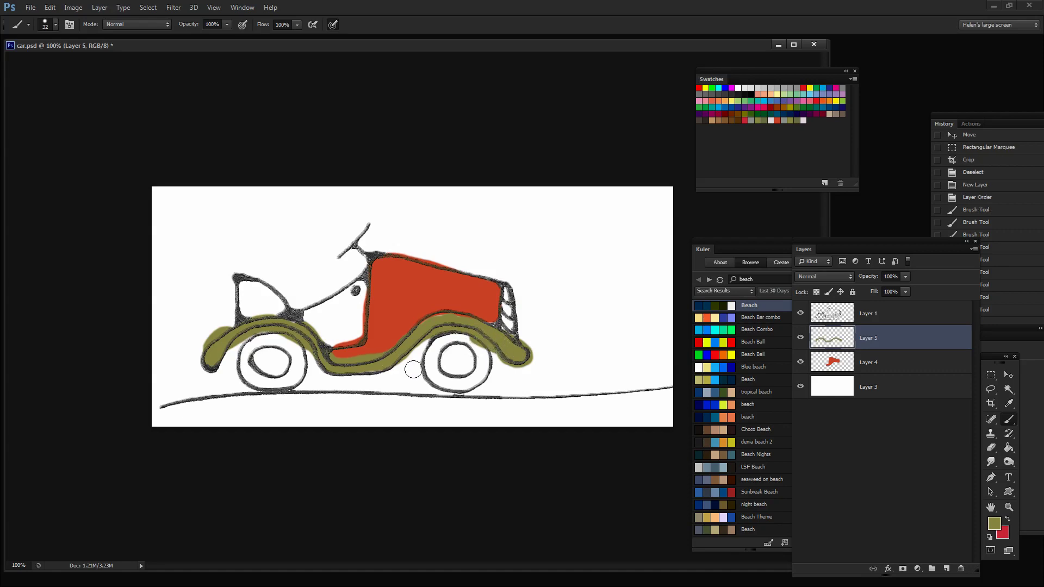
Erase olive fringe at the front fender tip and rear fender edges, then set a 20 px brush
{"action": "left_click", "coordinate": [995, 448]}
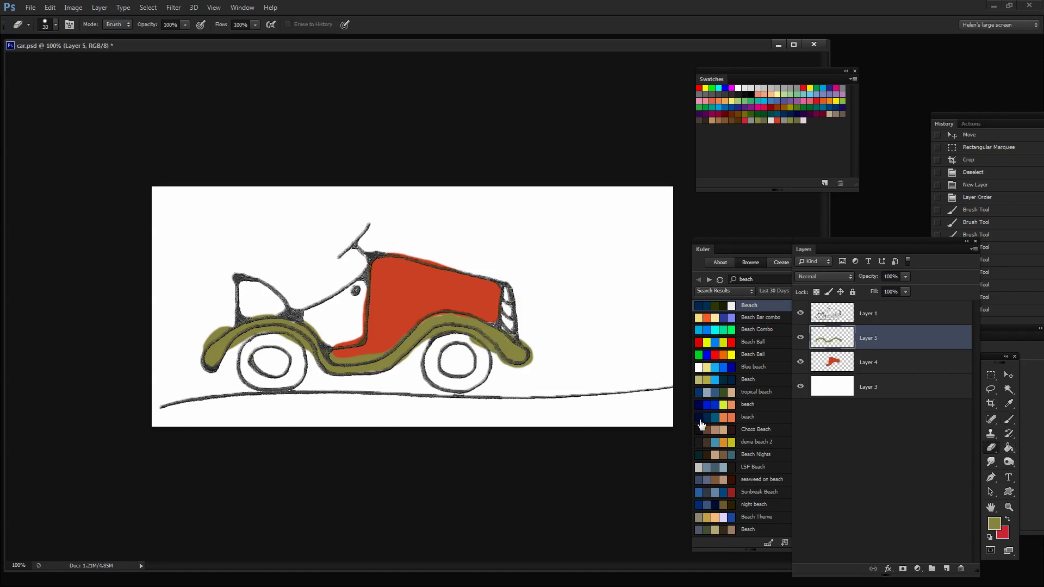
{"action": "mouse_move", "coordinate": [527, 335]}
{"action": "left_mouse_down"}
{"action": "mouse_move", "coordinate": [531, 368]}
{"action": "mouse_move", "coordinate": [508, 370]}
{"action": "mouse_move", "coordinate": [474, 341]}
{"action": "mouse_move", "coordinate": [418, 342]}
{"action": "left_mouse_up"}
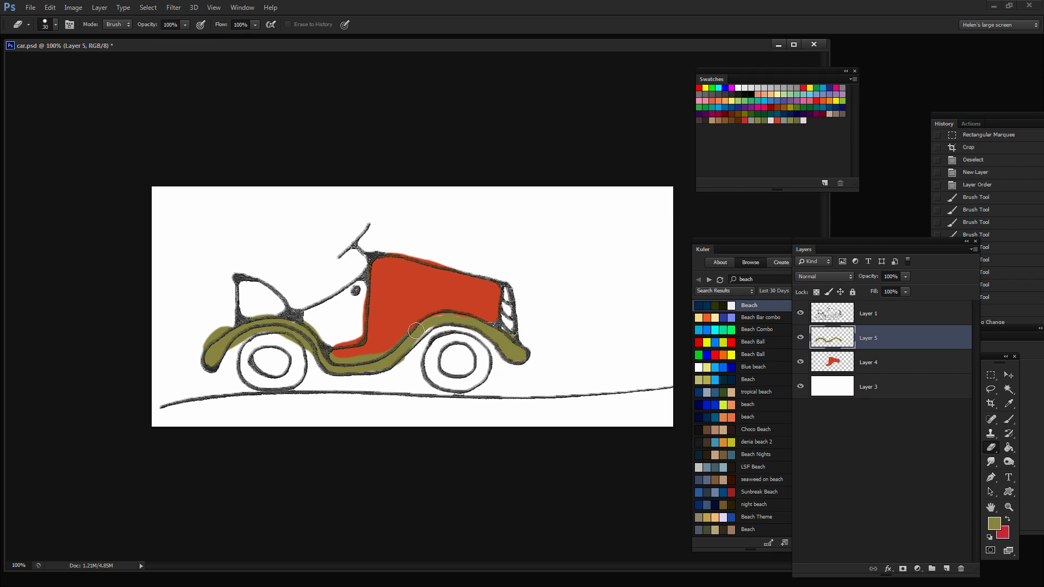
{"action": "mouse_move", "coordinate": [242, 345]}
{"action": "left_mouse_down"}
{"action": "mouse_move", "coordinate": [236, 357]}
{"action": "mouse_move", "coordinate": [257, 338]}
{"action": "mouse_move", "coordinate": [283, 338]}
{"action": "mouse_move", "coordinate": [306, 360]}
{"action": "mouse_move", "coordinate": [274, 337]}
{"action": "mouse_move", "coordinate": [229, 355]}
{"action": "left_mouse_up"}
{"action": "mouse_move", "coordinate": [222, 317]}
{"action": "left_mouse_down"}
{"action": "mouse_move", "coordinate": [191, 345]}
{"action": "mouse_move", "coordinate": [251, 308]}
{"action": "mouse_move", "coordinate": [277, 310]}
{"action": "left_mouse_up"}
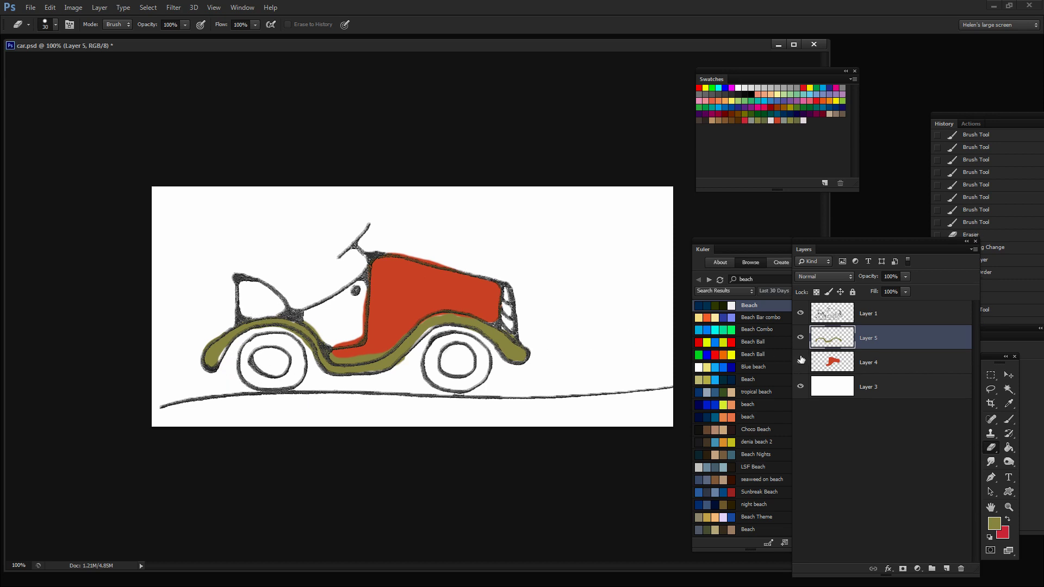
{"action": "left_click", "coordinate": [1008, 419]}
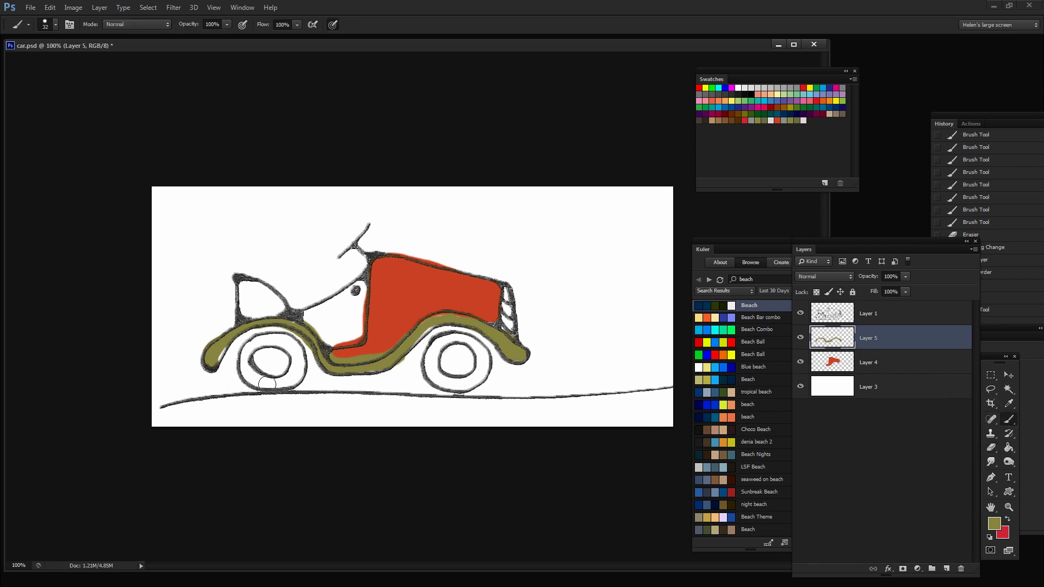
{"action": "key", "text": "bracketleft"}
On Layer 4, paint the front window area orange-red
{"action": "left_click", "coordinate": [839, 362]}
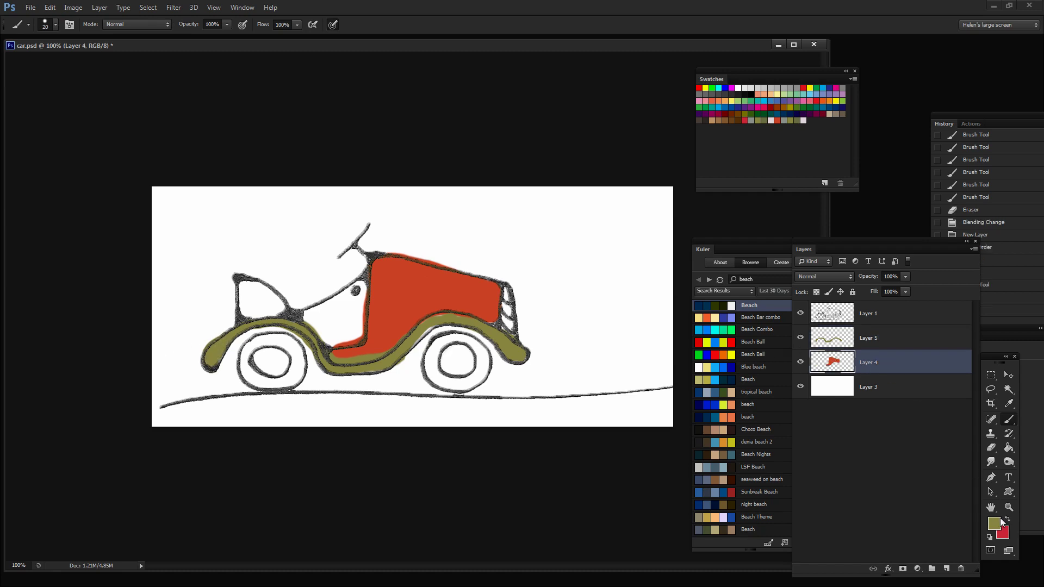
{"action": "left_click", "coordinate": [779, 120]}
{"action": "mouse_move", "coordinate": [244, 285]}
{"action": "left_mouse_down"}
{"action": "mouse_move", "coordinate": [246, 313]}
{"action": "mouse_move", "coordinate": [280, 309]}
{"action": "mouse_move", "coordinate": [244, 283]}
{"action": "mouse_move", "coordinate": [270, 303]}
{"action": "mouse_move", "coordinate": [253, 293]}
{"action": "mouse_move", "coordinate": [252, 309]}
{"action": "mouse_move", "coordinate": [266, 307]}
{"action": "mouse_move", "coordinate": [243, 290]}
{"action": "left_mouse_up"}
{"action": "left_click", "coordinate": [274, 312]}
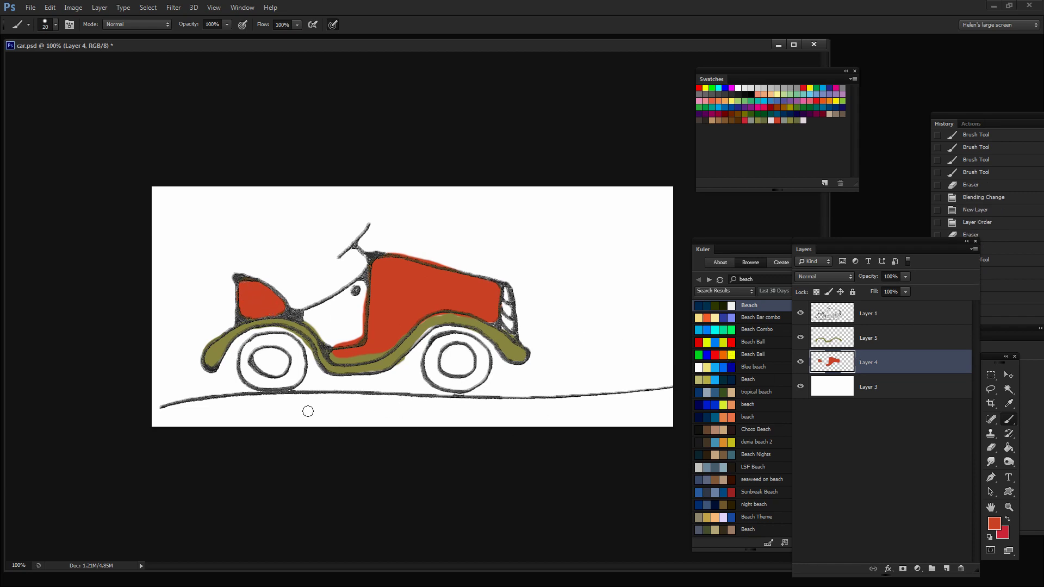
Erase the olive stroke overlapping the red body on Layer 5
{"action": "left_click", "coordinate": [850, 342]}
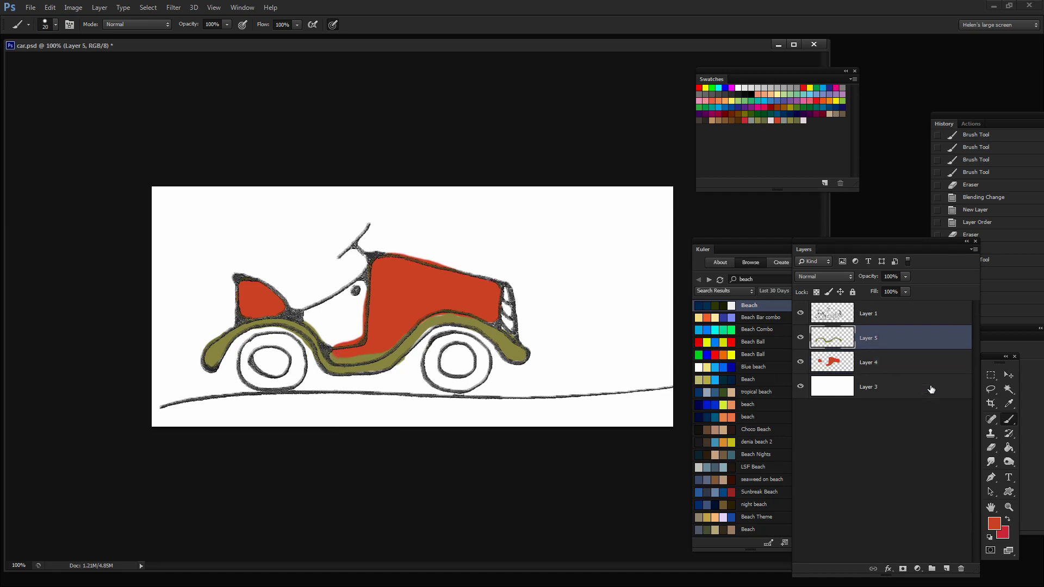
{"action": "left_click", "coordinate": [991, 448]}
{"action": "mouse_move", "coordinate": [335, 358]}
{"action": "left_mouse_down"}
{"action": "mouse_move", "coordinate": [372, 350]}
{"action": "mouse_move", "coordinate": [406, 325]}
{"action": "left_mouse_up"}
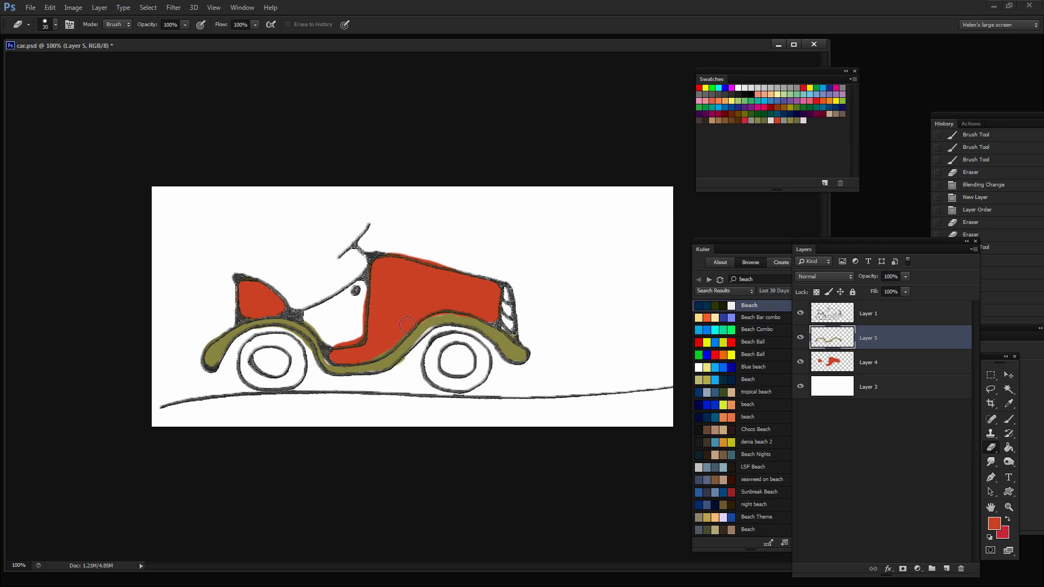
{"action": "left_click", "coordinate": [360, 356]}
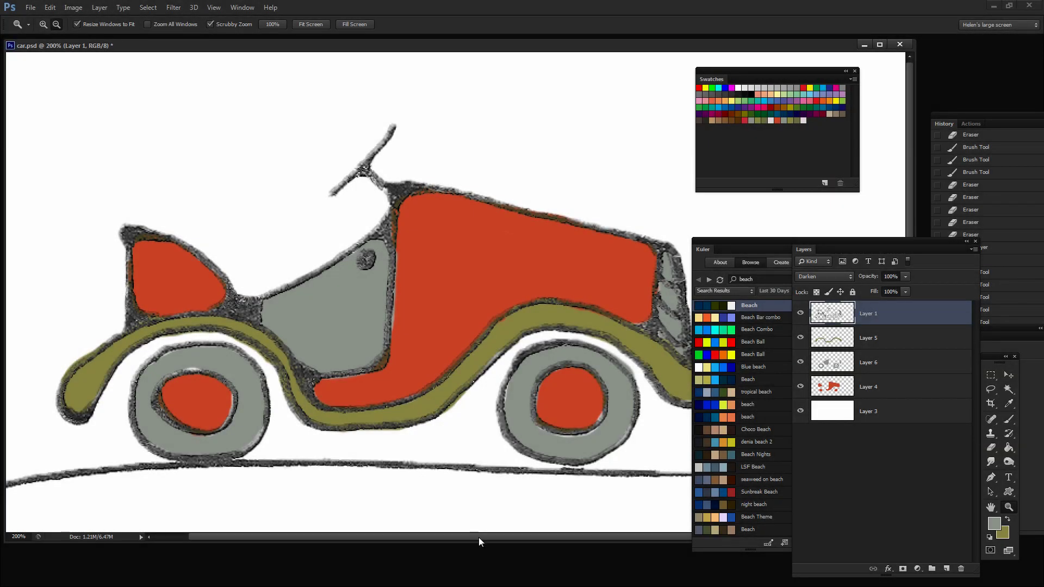
{"action": "left_click_drag", "start_coordinate": [479, 537], "coordinate": [523, 571]}
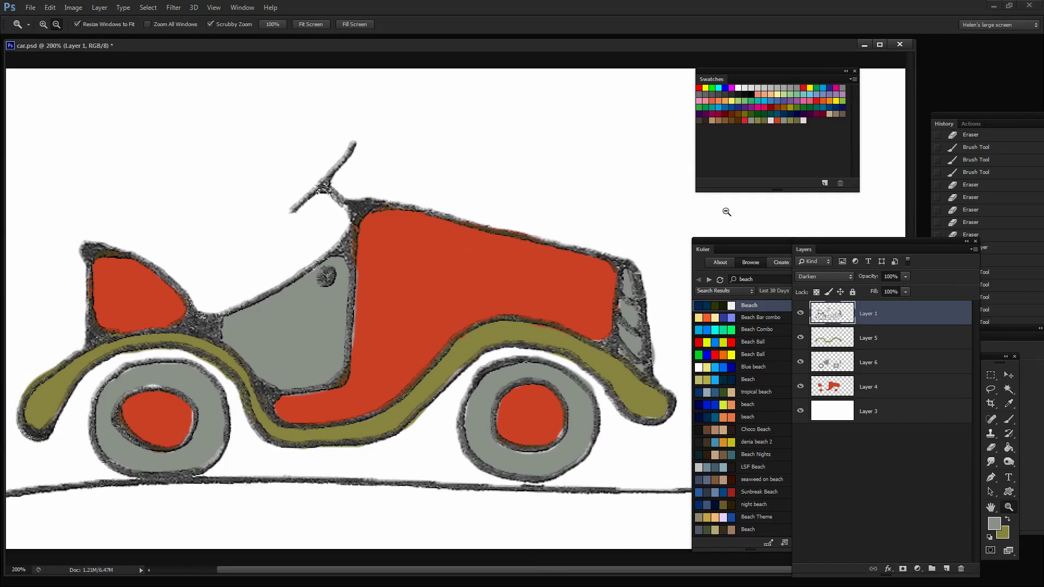
{"action": "left_click_drag", "start_coordinate": [719, 250], "coordinate": [929, 245]}
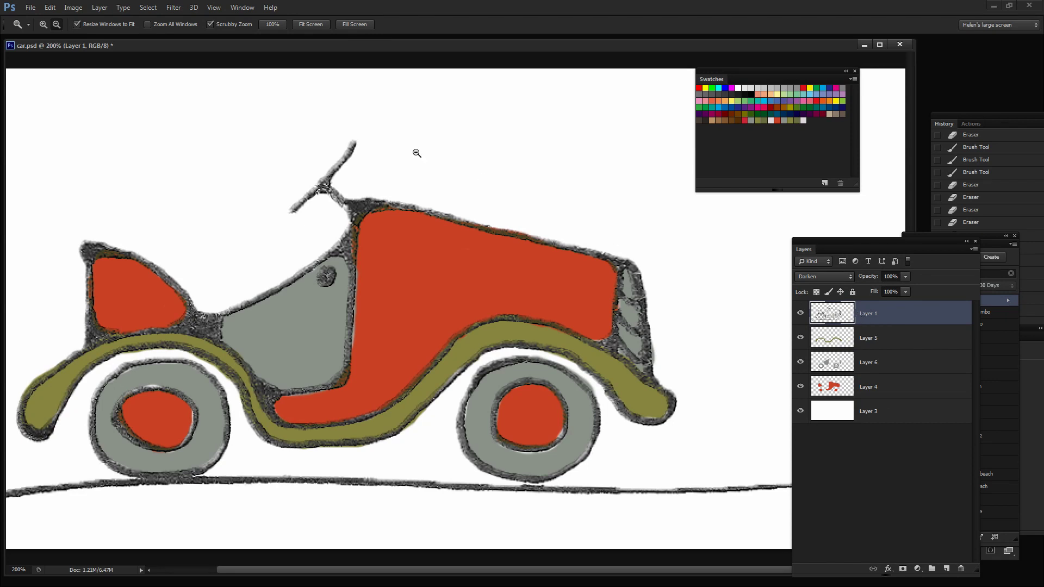
Add a Hue/Saturation 1 adjustment layer and set Hue to -75, turning the body purple
{"action": "left_click", "coordinate": [100, 8]}
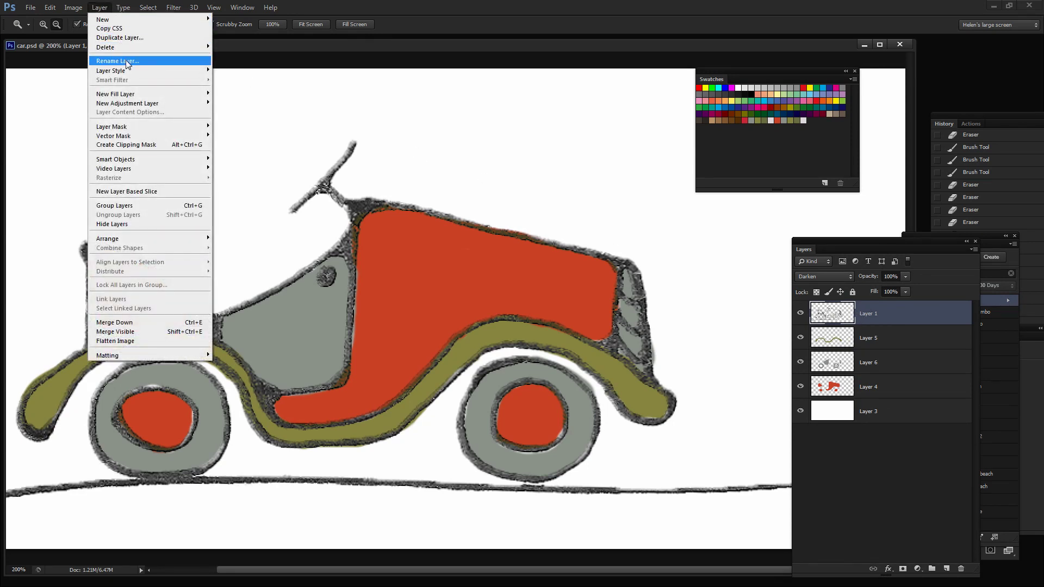
{"action": "mouse_move", "coordinate": [162, 109]}
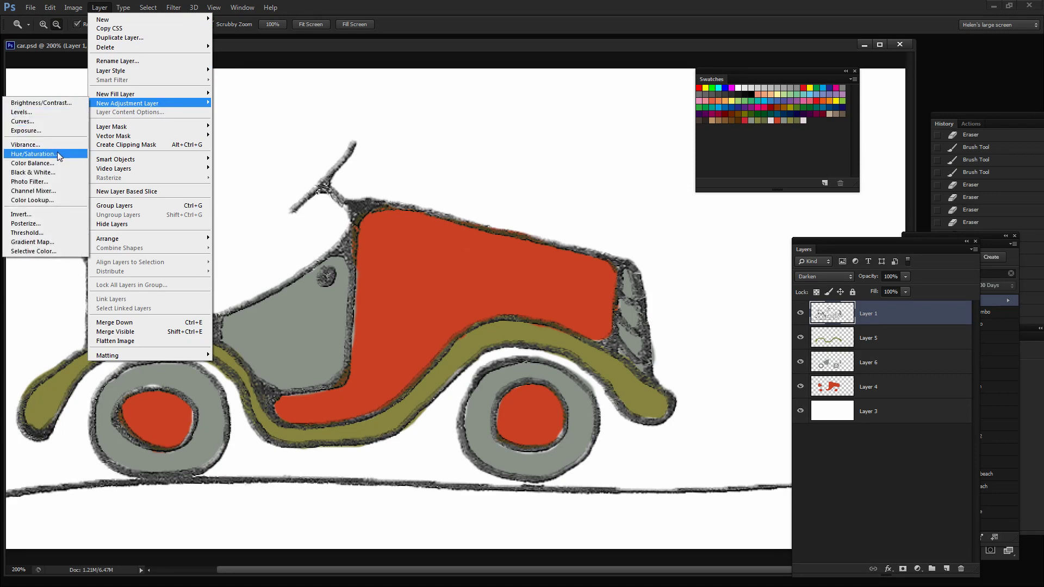
{"action": "left_click", "coordinate": [33, 154]}
{"action": "left_click", "coordinate": [529, 325]}
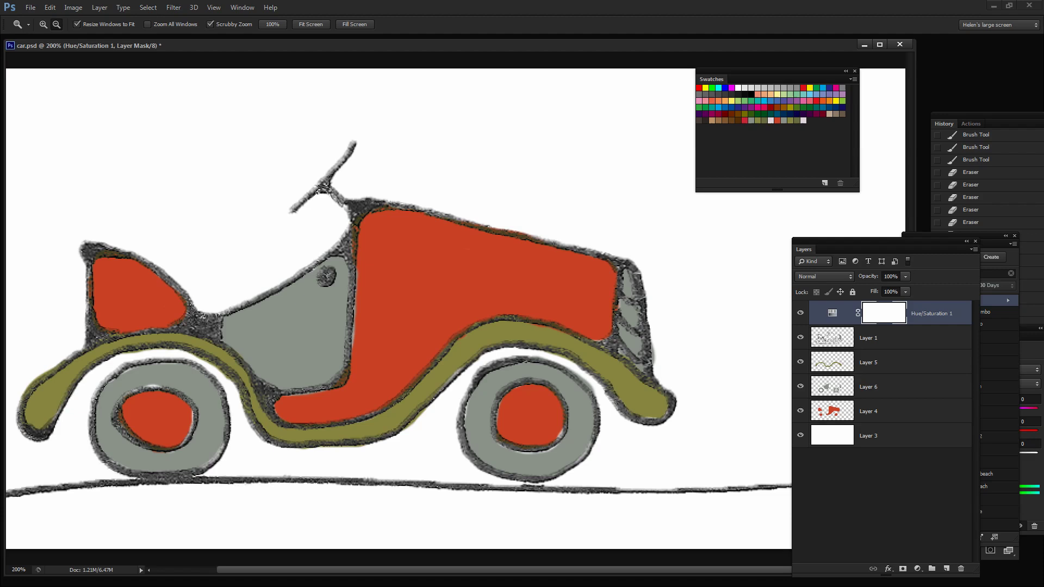
{"action": "left_click_drag", "start_coordinate": [867, 244], "coordinate": [780, 246]}
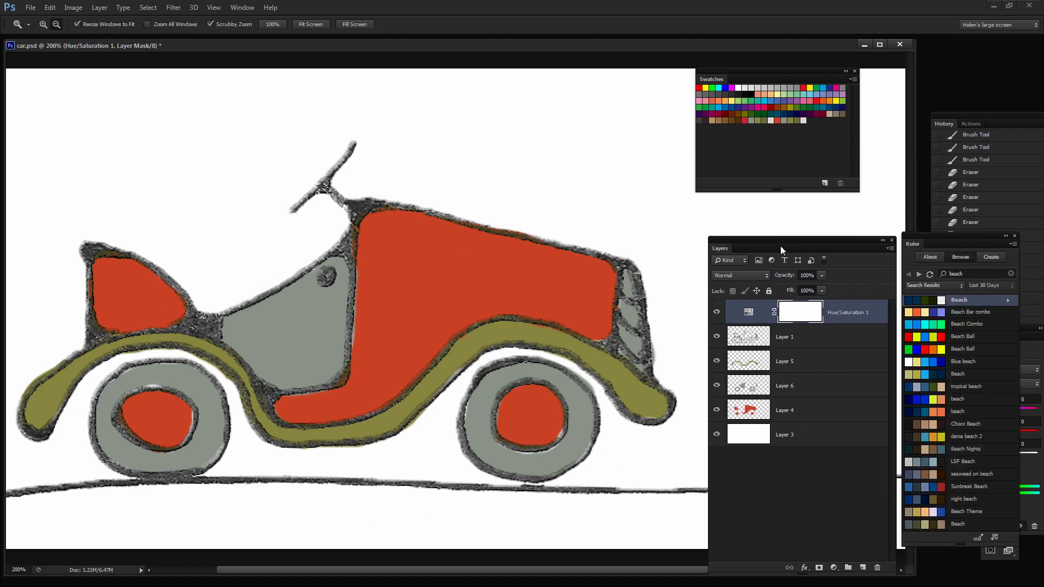
{"action": "left_click", "coordinate": [1040, 328]}
{"action": "left_click_drag", "start_coordinate": [1010, 328], "coordinate": [818, 243]}
{"action": "left_click_drag", "start_coordinate": [775, 312], "coordinate": [743, 334]}
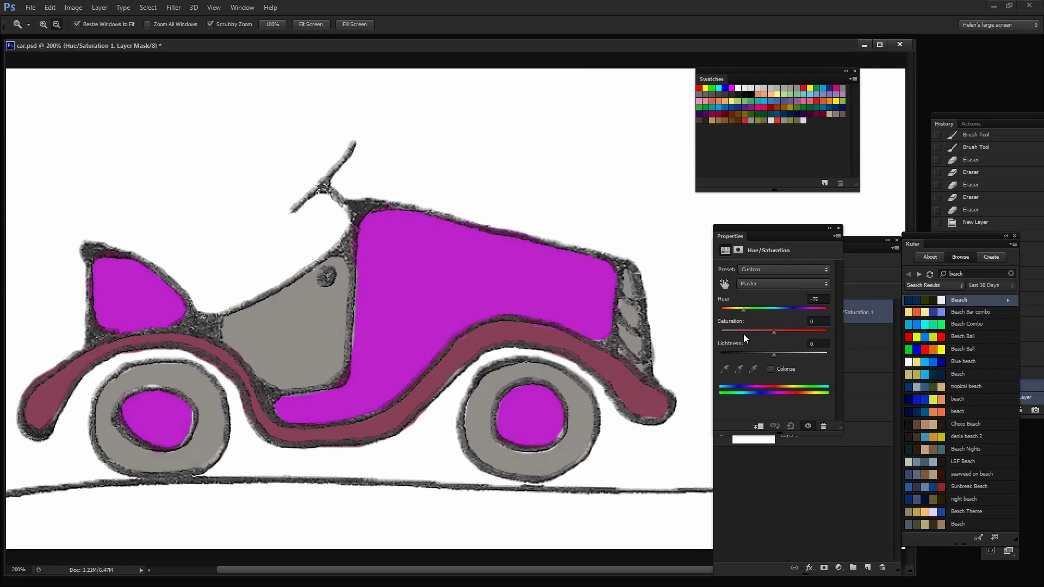
Hide the Hue/Saturation adjustment and select Layer 5
{"action": "left_click", "coordinate": [838, 228]}
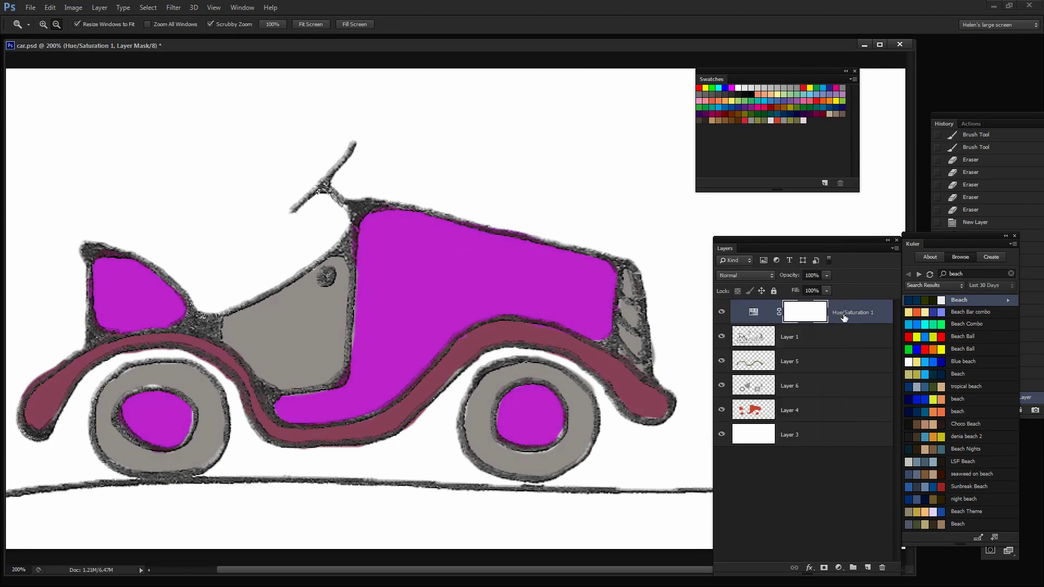
{"action": "left_click", "coordinate": [722, 312]}
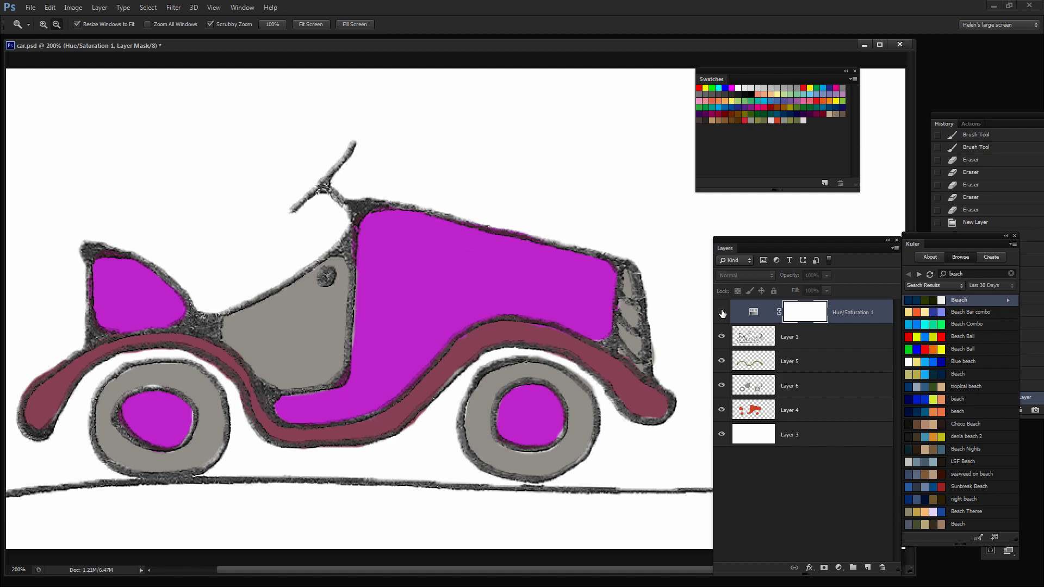
{"action": "left_click", "coordinate": [744, 368]}
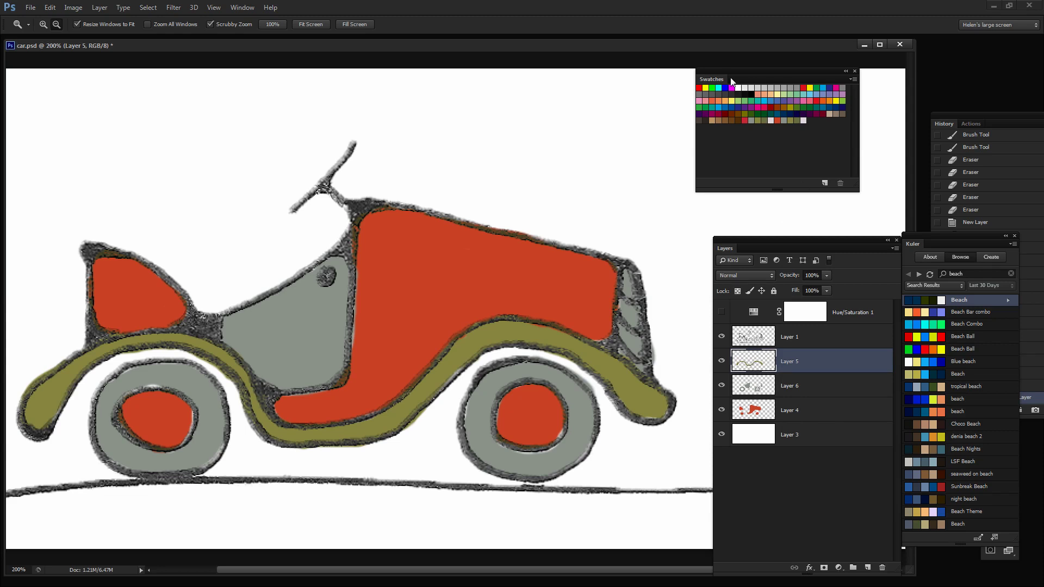
Pick the Beach Combo colour theme, close the themes panel, and set cyan as the foreground colour
{"action": "mouse_move", "coordinate": [919, 238]}
{"action": "left_mouse_down"}
{"action": "mouse_move", "coordinate": [944, 244]}
{"action": "mouse_move", "coordinate": [934, 235]}
{"action": "left_mouse_up"}
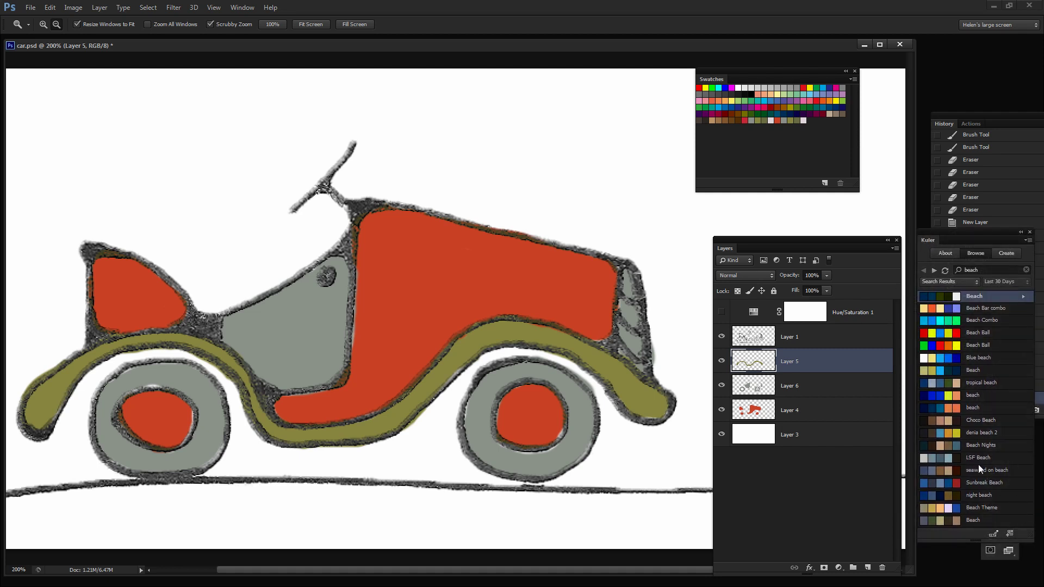
{"action": "left_click_drag", "start_coordinate": [1040, 375], "coordinate": [975, 370]}
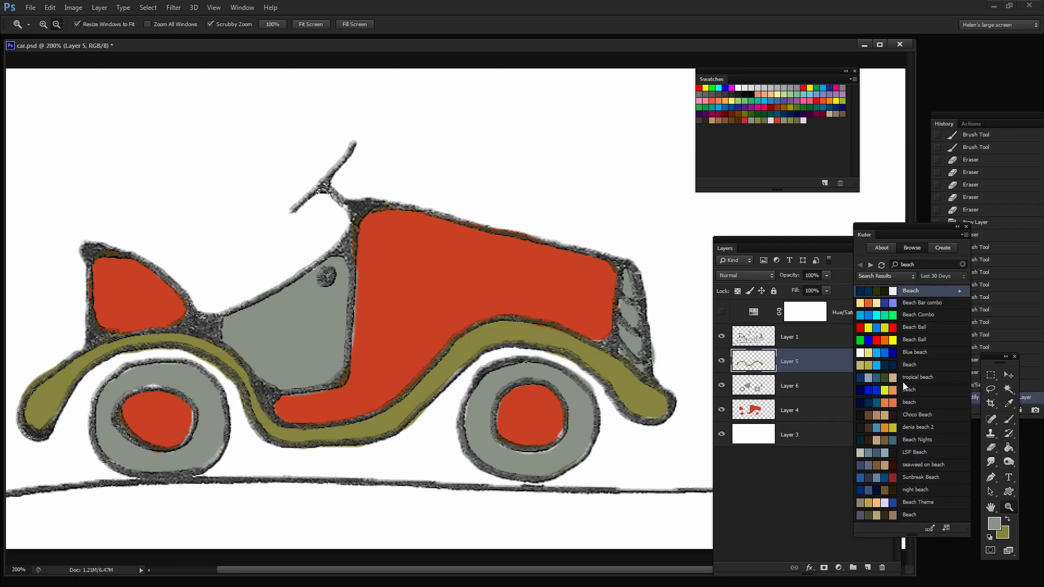
{"action": "left_click", "coordinate": [871, 315]}
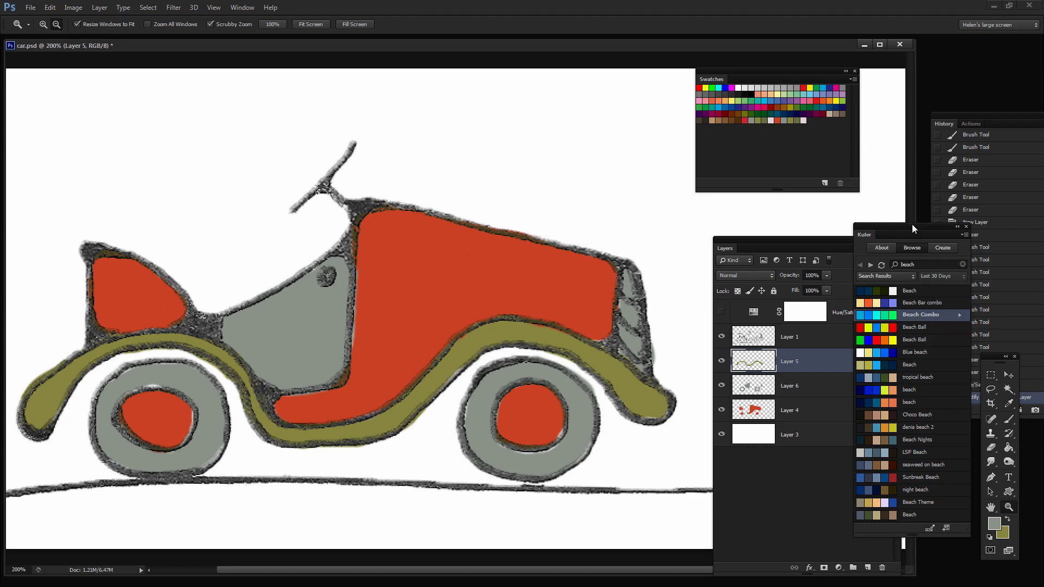
{"action": "left_click_drag", "start_coordinate": [912, 224], "coordinate": [323, 60]}
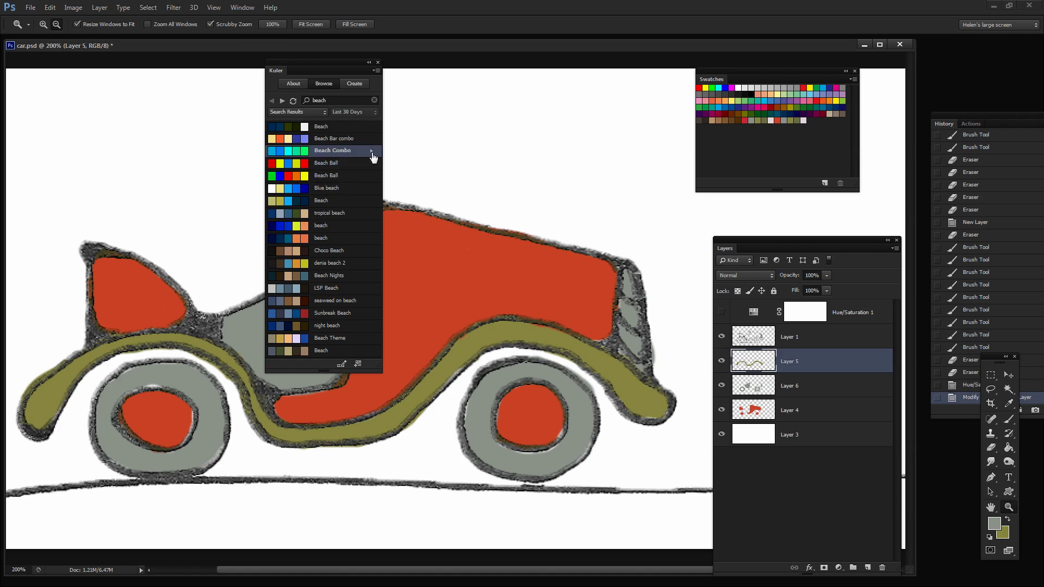
{"action": "left_click_drag", "start_coordinate": [359, 65], "coordinate": [510, 159]}
{"action": "left_click", "coordinate": [529, 157]}
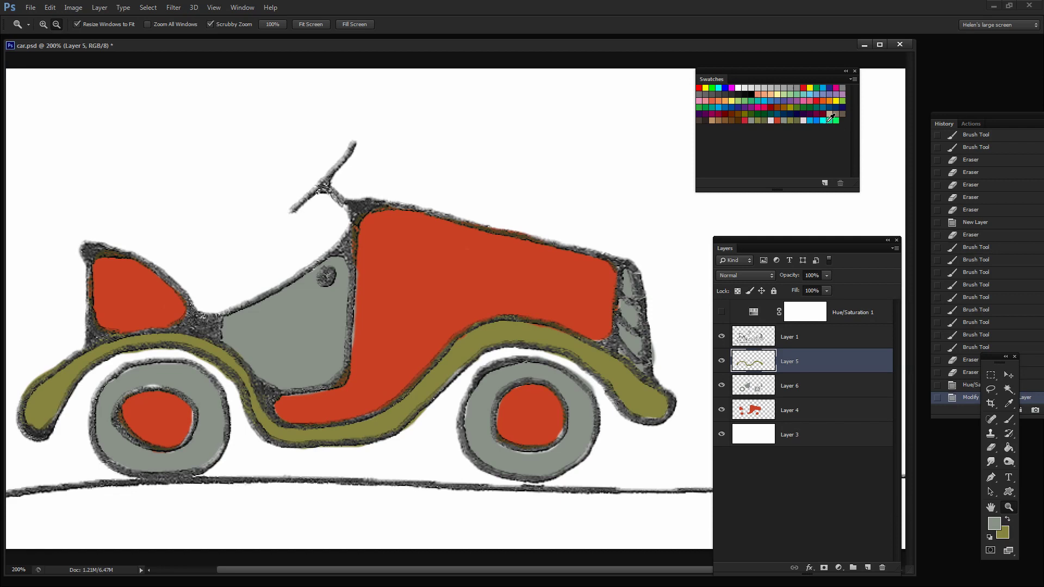
{"action": "left_click", "coordinate": [823, 121]}
Hide the sketch and other layers to isolate Layer 5's fender stroke
{"action": "left_click", "coordinate": [724, 362]}
{"action": "left_click", "coordinate": [723, 362]}
{"action": "left_click", "coordinate": [722, 337]}
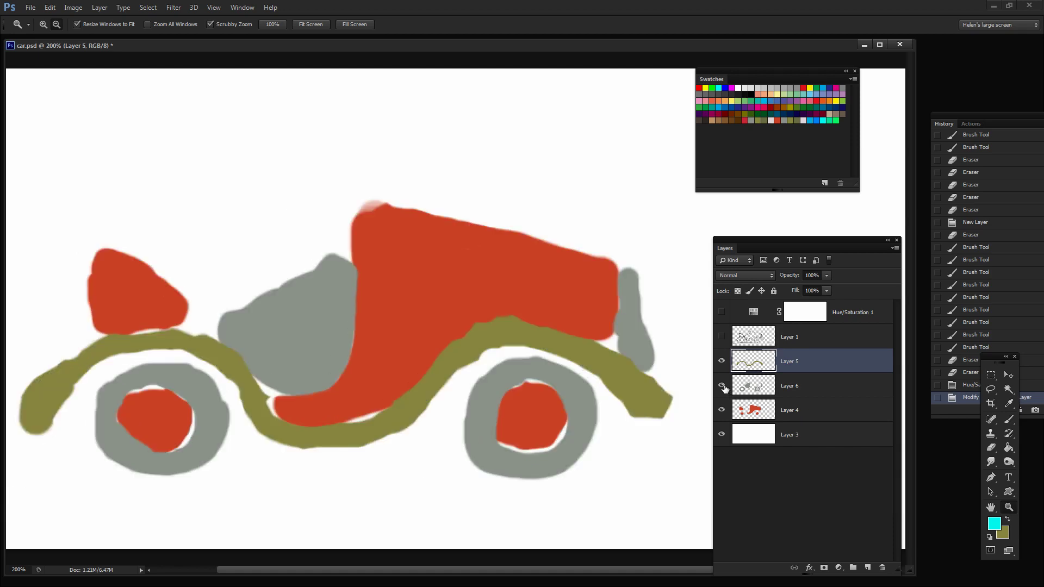
{"action": "left_click_drag", "start_coordinate": [722, 385], "coordinate": [719, 434]}
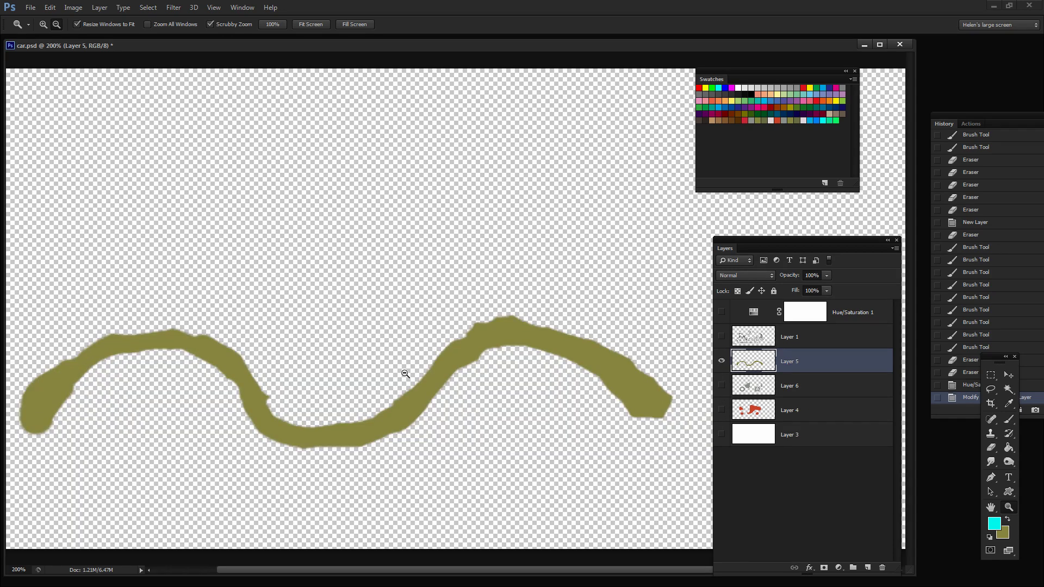
Lock Layer 5's transparent pixels and fill the fender stroke with cyan
{"action": "left_click", "coordinate": [737, 291]}
{"action": "key", "text": "alt"}
{"action": "key", "text": "alt+BackSpace"}
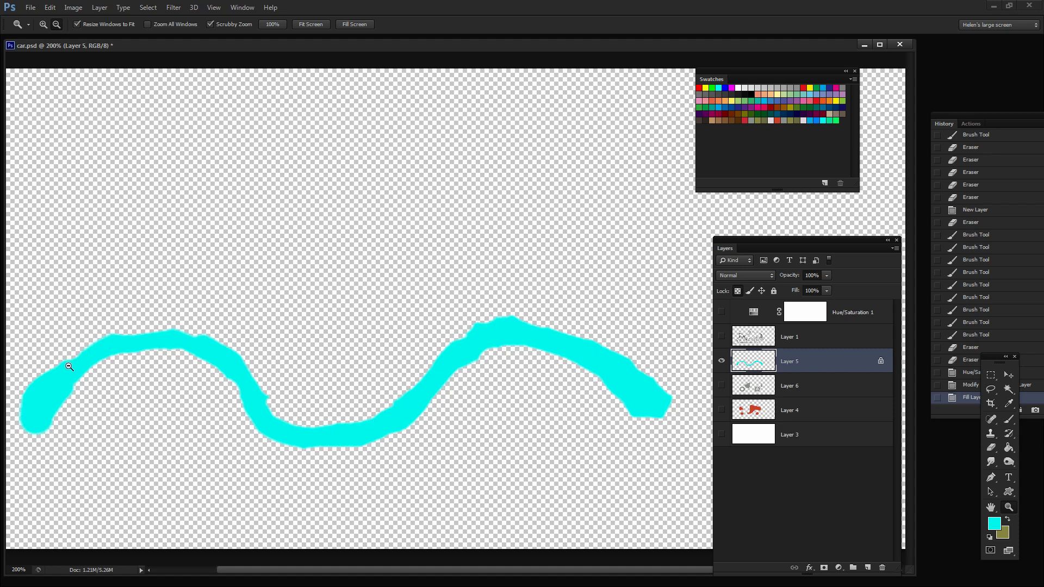
Show the sketch, grey fills, red fills and white background layers again
{"action": "left_click", "coordinate": [721, 337]}
{"action": "left_click", "coordinate": [722, 386]}
{"action": "left_click", "coordinate": [721, 410]}
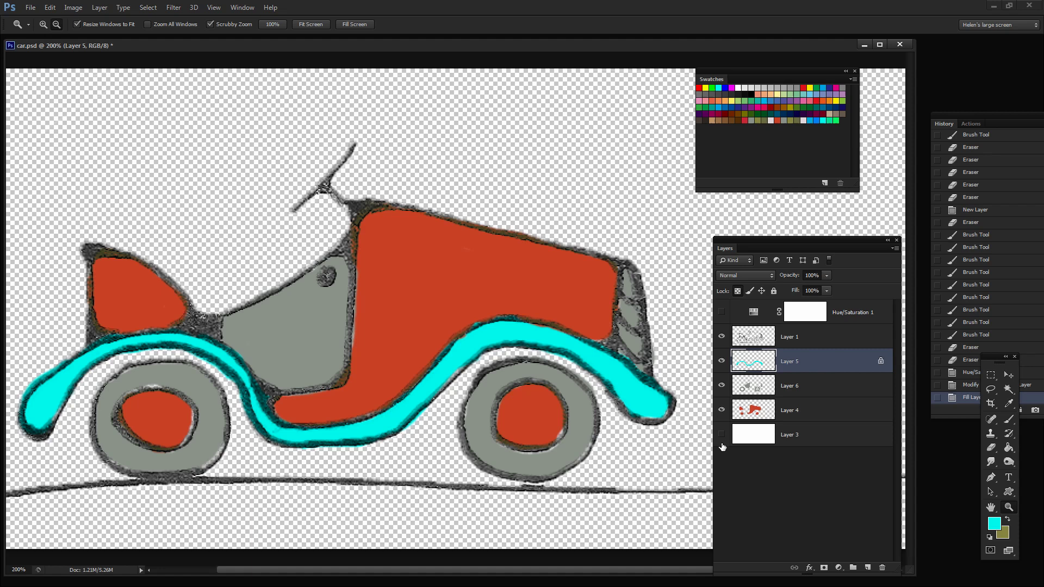
{"action": "left_click", "coordinate": [721, 435]}
Lock transparency on Layer 4 and fill its red body parts with bright green
{"action": "left_click", "coordinate": [761, 417]}
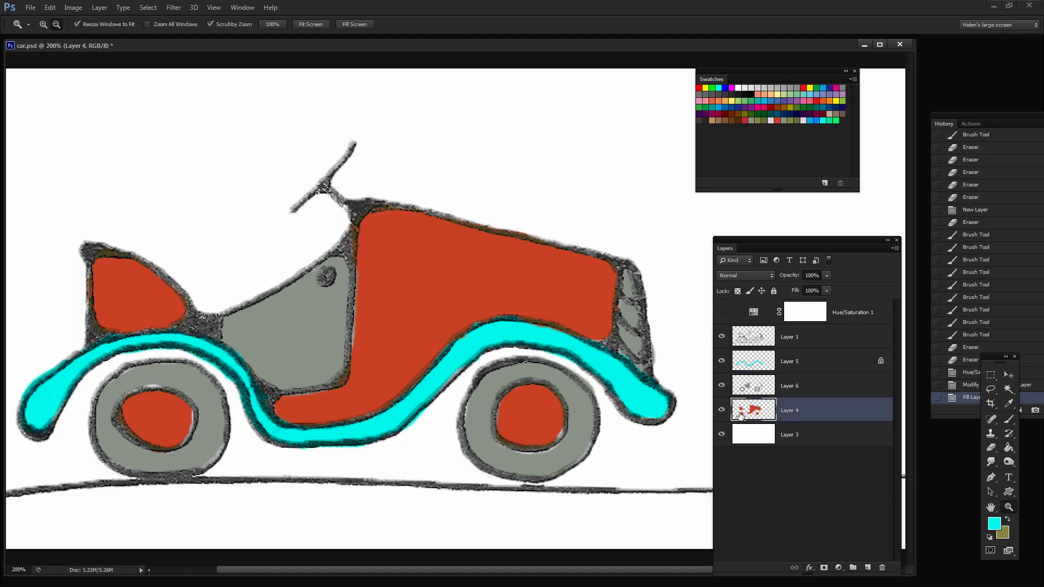
{"action": "left_click", "coordinate": [737, 292]}
{"action": "left_click", "coordinate": [836, 120]}
{"action": "key", "text": "alt+BackSpace"}
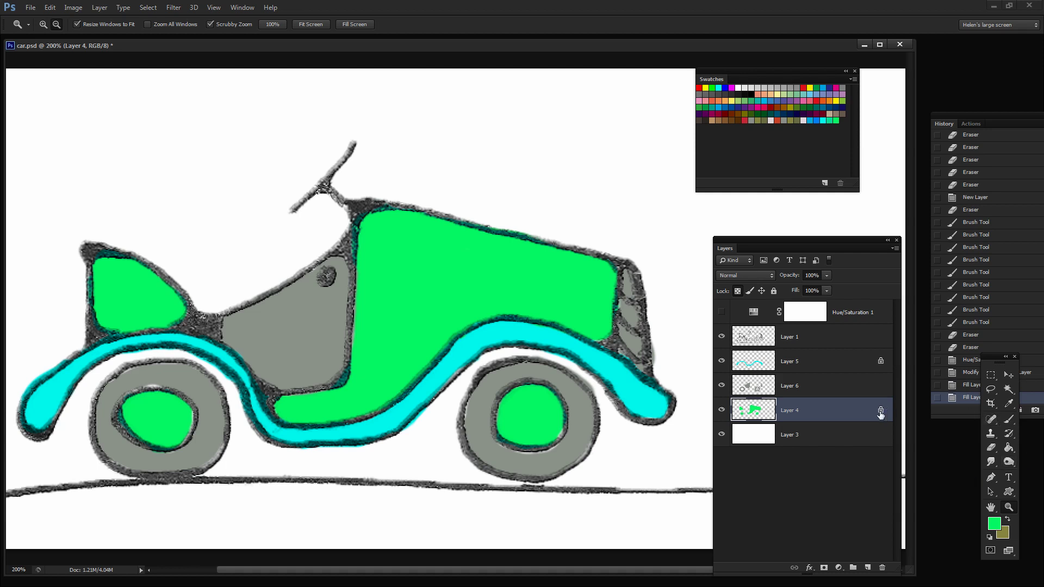
Lock transparency on Layer 6 and fill its grey wheels and cockpit panel with blue
{"action": "left_click", "coordinate": [792, 390]}
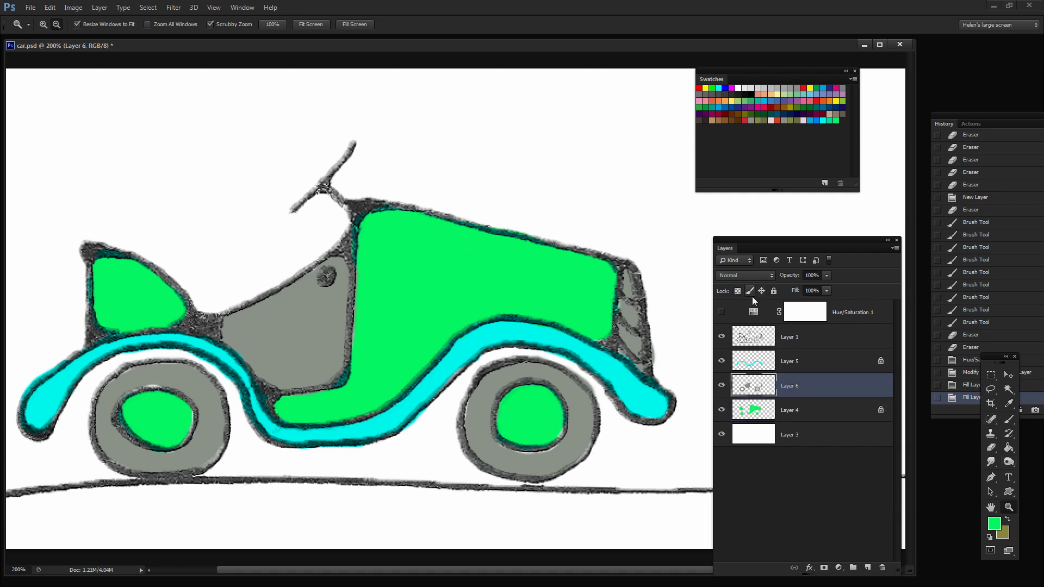
{"action": "left_click", "coordinate": [738, 292]}
{"action": "left_click", "coordinate": [817, 121]}
{"action": "key", "text": "alt+BackSpace"}
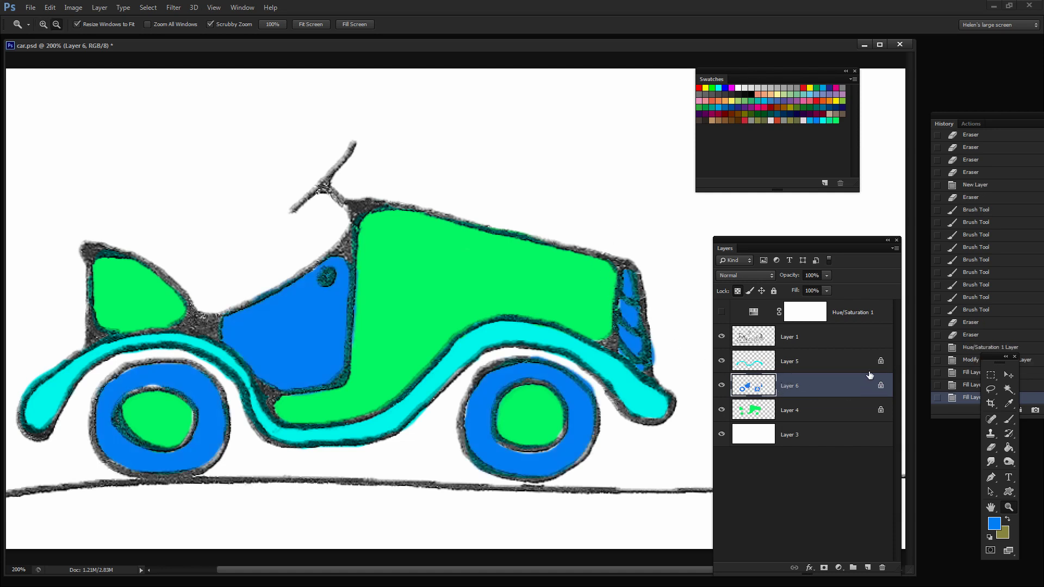
Remove the transparency locks from Layers 6, 5 and 4
{"action": "left_click", "coordinate": [737, 292]}
{"action": "left_click", "coordinate": [870, 364]}
{"action": "left_click", "coordinate": [738, 292]}
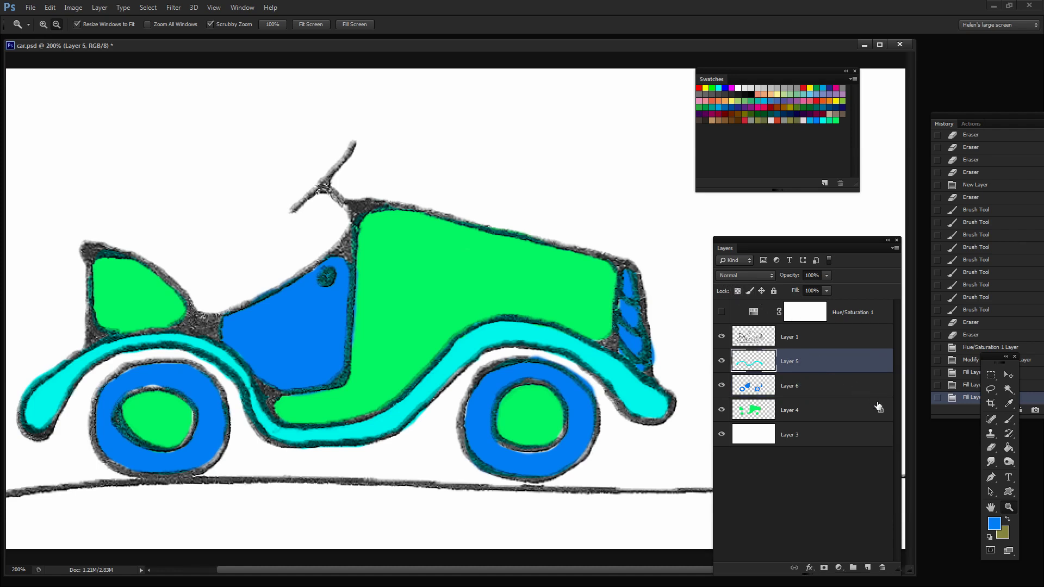
{"action": "left_click", "coordinate": [878, 409]}
{"action": "left_click", "coordinate": [737, 290]}
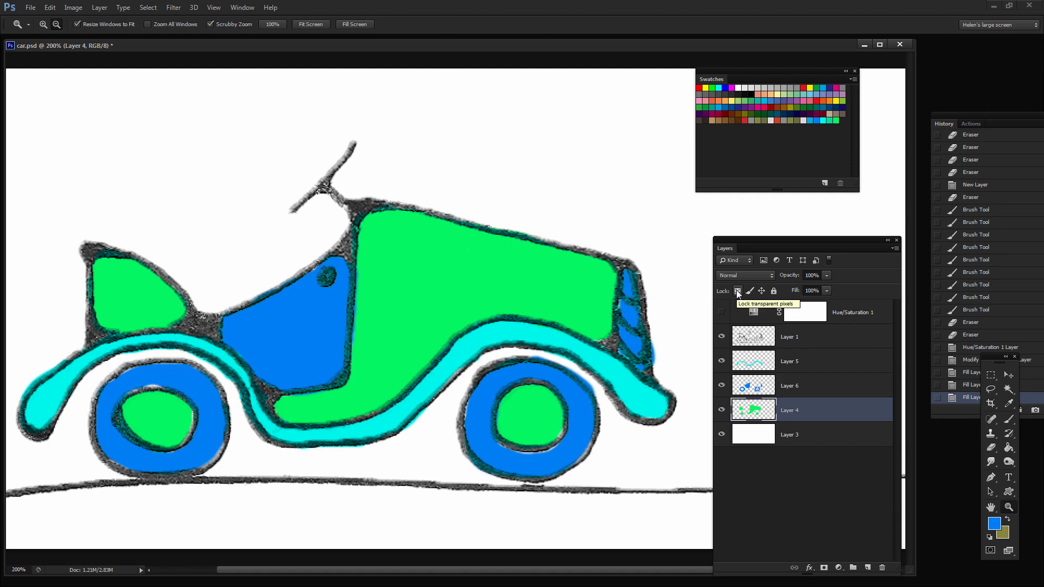
Lock transparency on Layer 6 and fill its blue wheels and cockpit panel with olive
{"action": "left_click", "coordinate": [750, 389]}
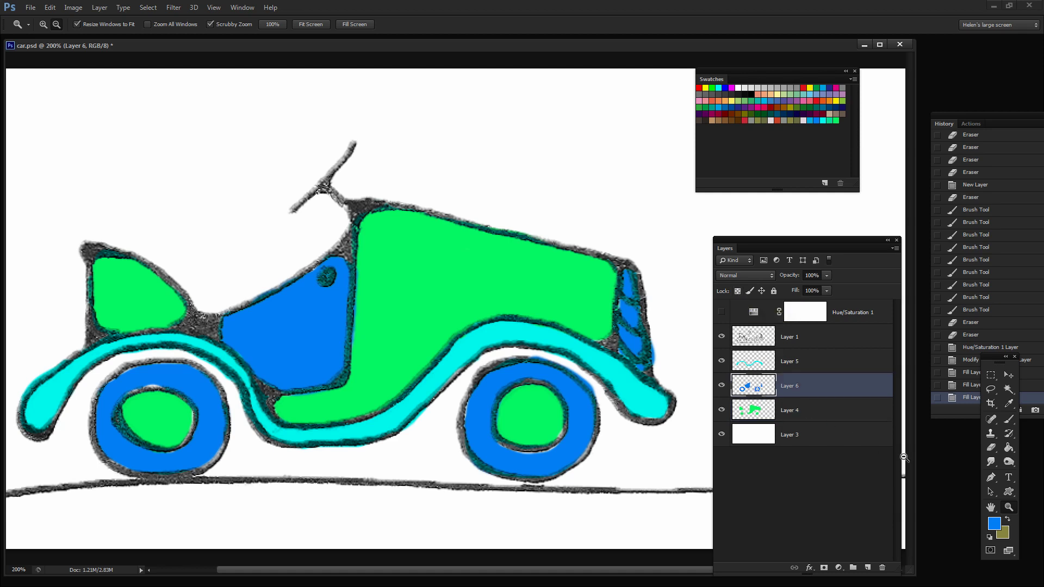
{"action": "left_click", "coordinate": [1008, 518]}
{"action": "left_click", "coordinate": [738, 291]}
{"action": "key", "text": "alt"}
{"action": "key", "text": "alt+BackSpace"}
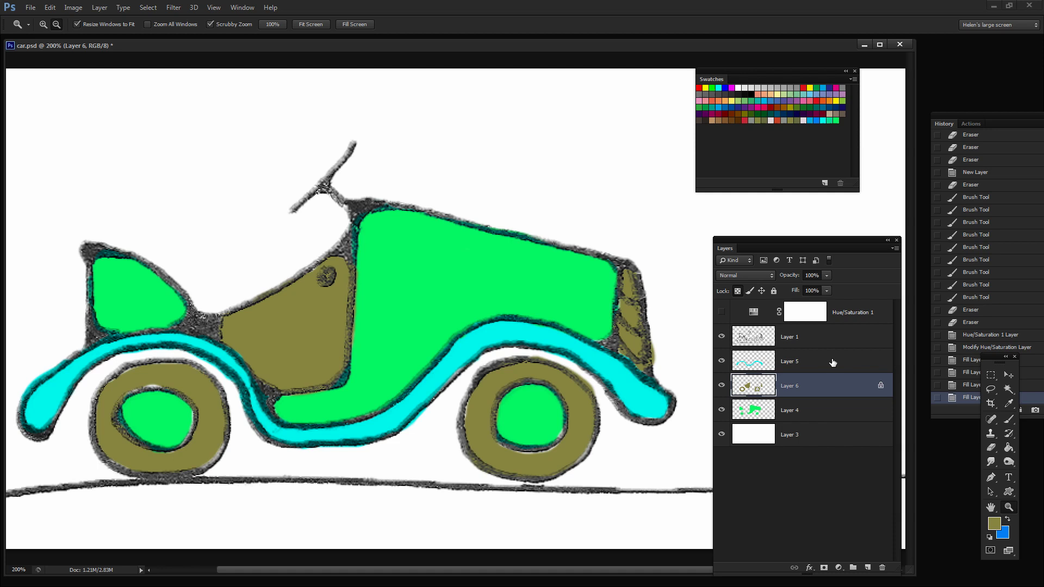